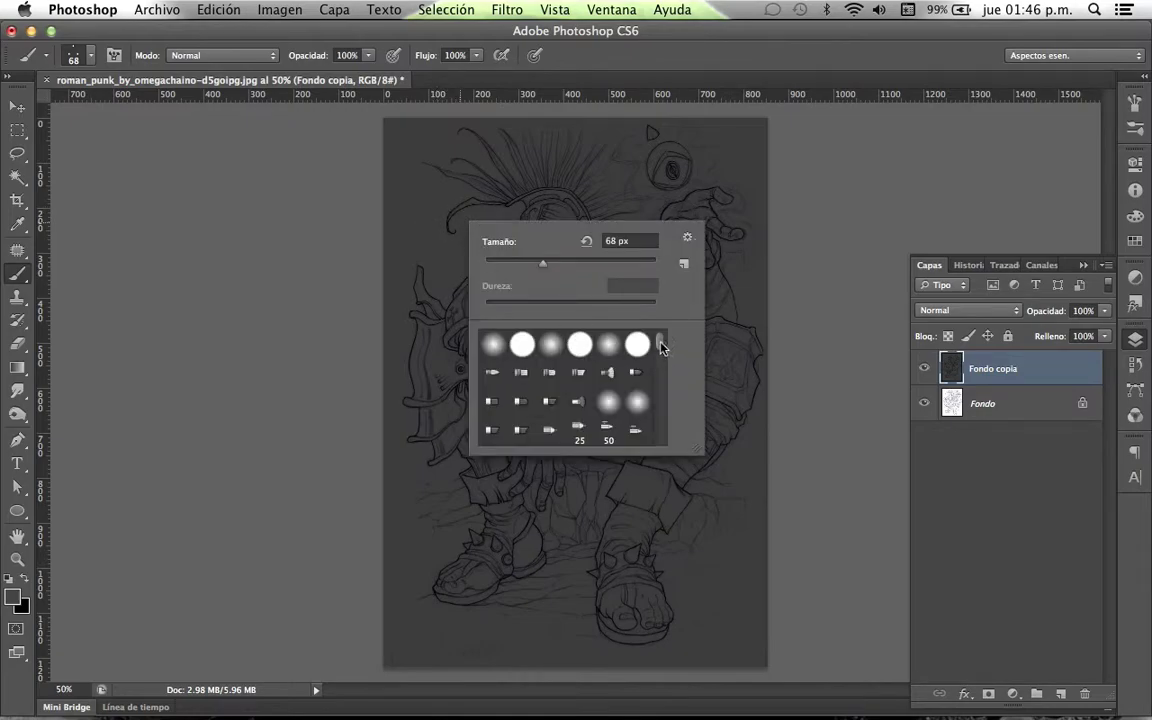
# Set the brush to a 14 px hard round tip and add a new layer above the darkened drawing copy.
pyautogui.click(497, 259)
pyautogui.click(1060, 699)
pyautogui.click(1061, 694)
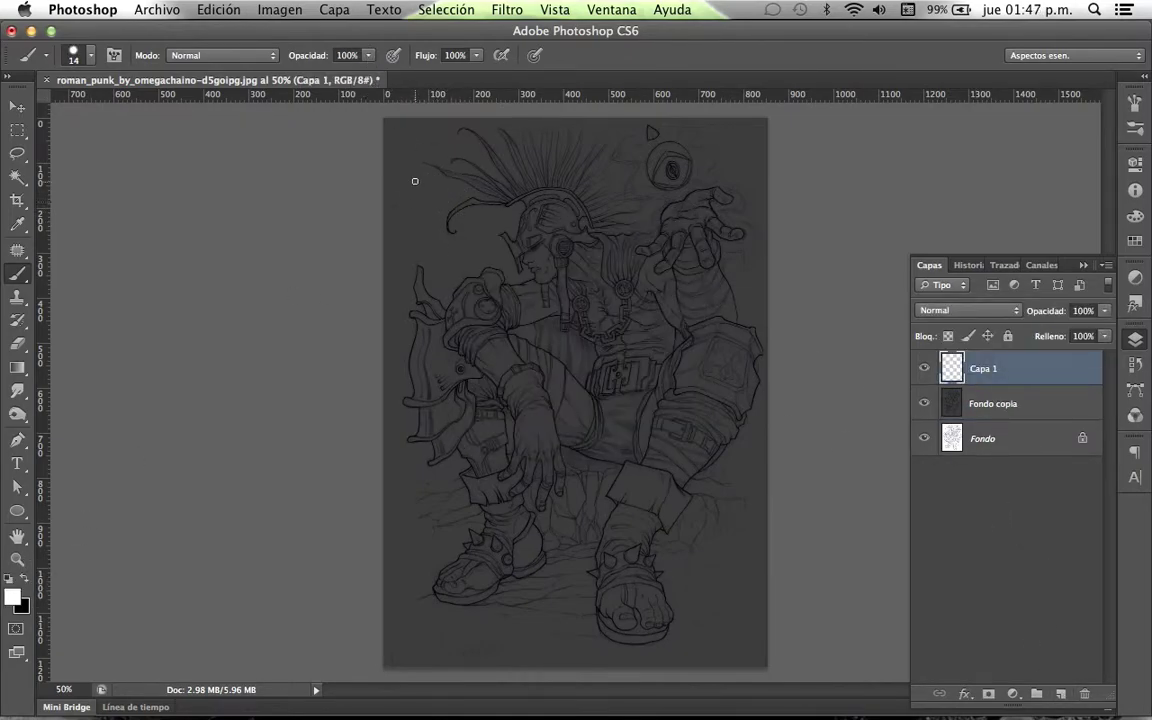
pyautogui.moveTo(414, 178); pyautogui.dragTo(410, 234)
pyautogui.press('super+z')
# Set the brush spacing to 1% and have pen pressure control its opacity transfer.
pyautogui.press('F5')
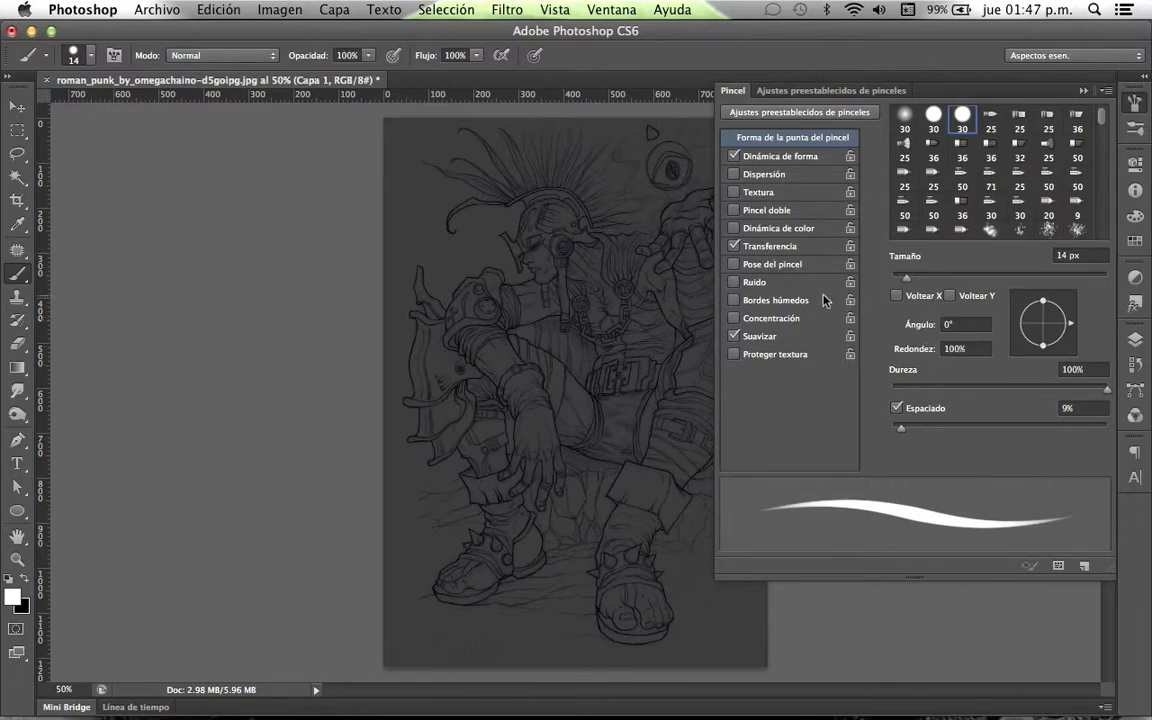
pyautogui.click(1079, 407)
pyautogui.write('1')
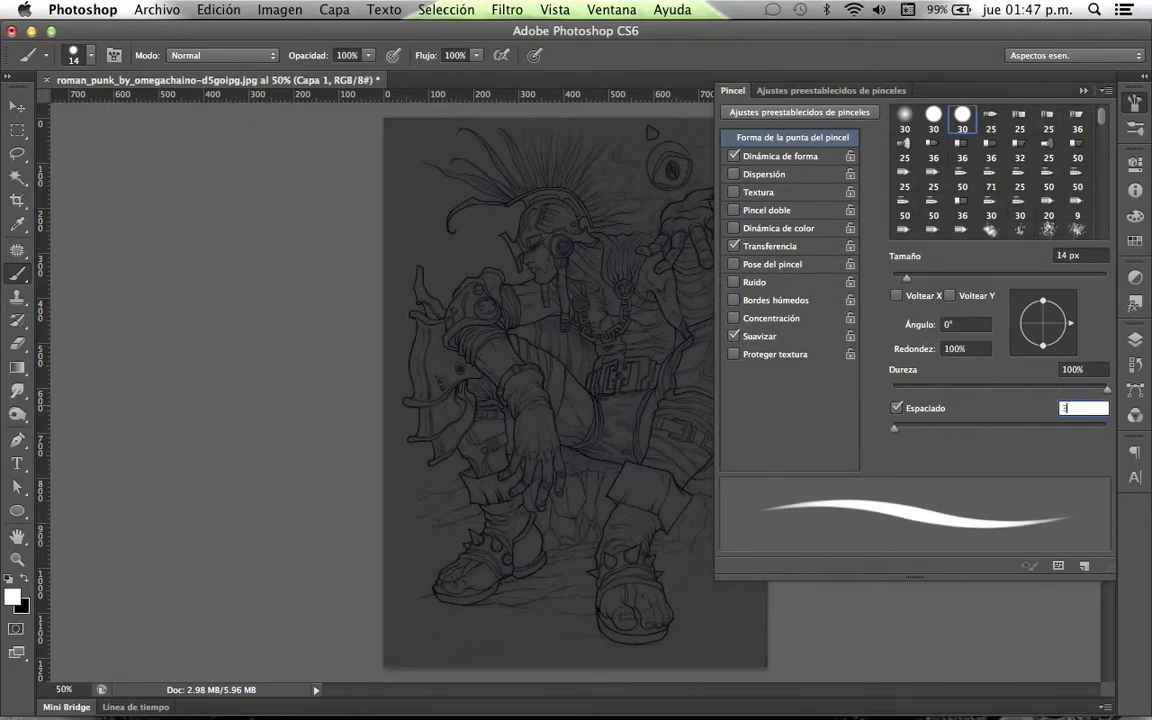
pyautogui.click(770, 247)
pyautogui.click(998, 151)
pyautogui.click(925, 174)
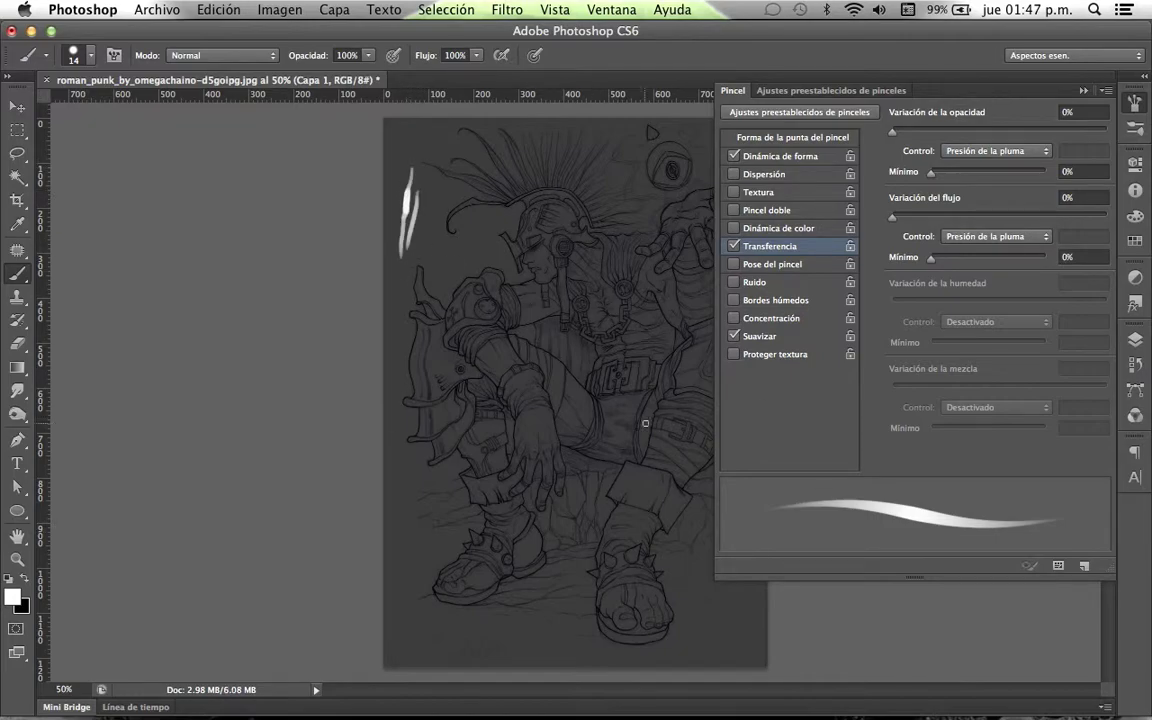
# Save the configured brush as a preset named "pincel chido".
pyautogui.click(1084, 566)
pyautogui.write('pincel chido')
pyautogui.press('Return')
pyautogui.click(1083, 91)
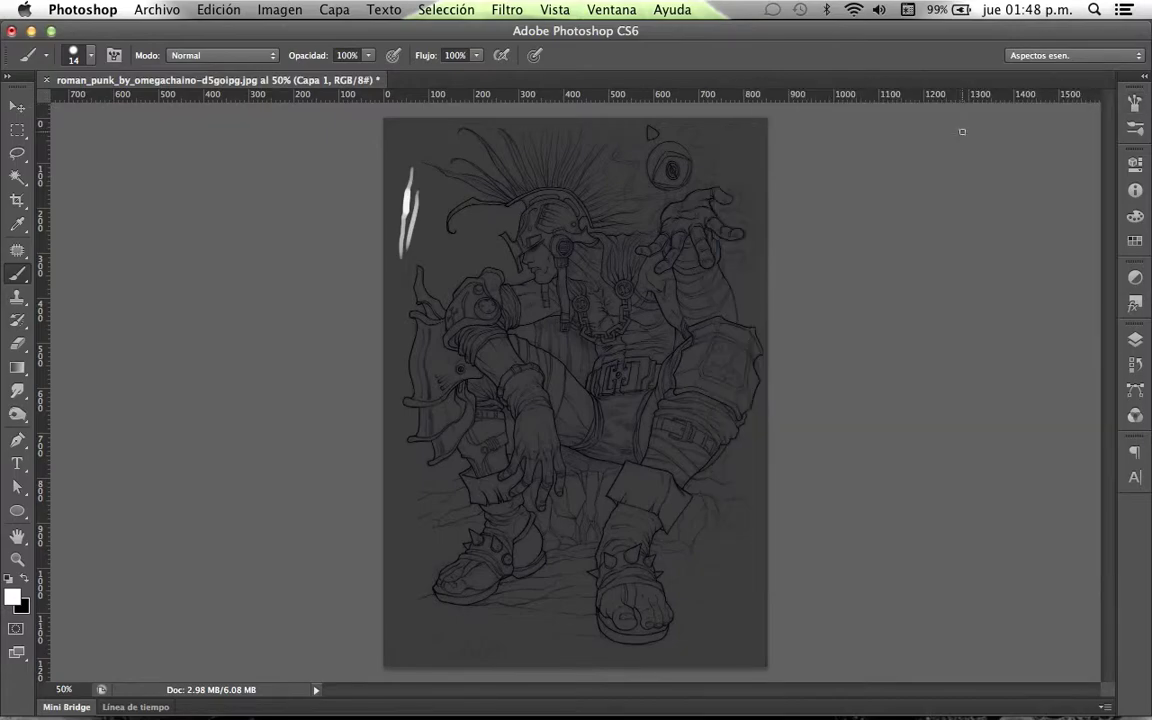
# Set the brush size to 27 px and paint a white arrow in the drawing's upper-left corner.
pyautogui.rightClick(518, 238)
pyautogui.click(586, 306)
pyautogui.click(532, 232)
# Set the fill of Capa 1 to 49% and paint white highlights on the helmet's front and the raised hand.
pyautogui.press('F7')
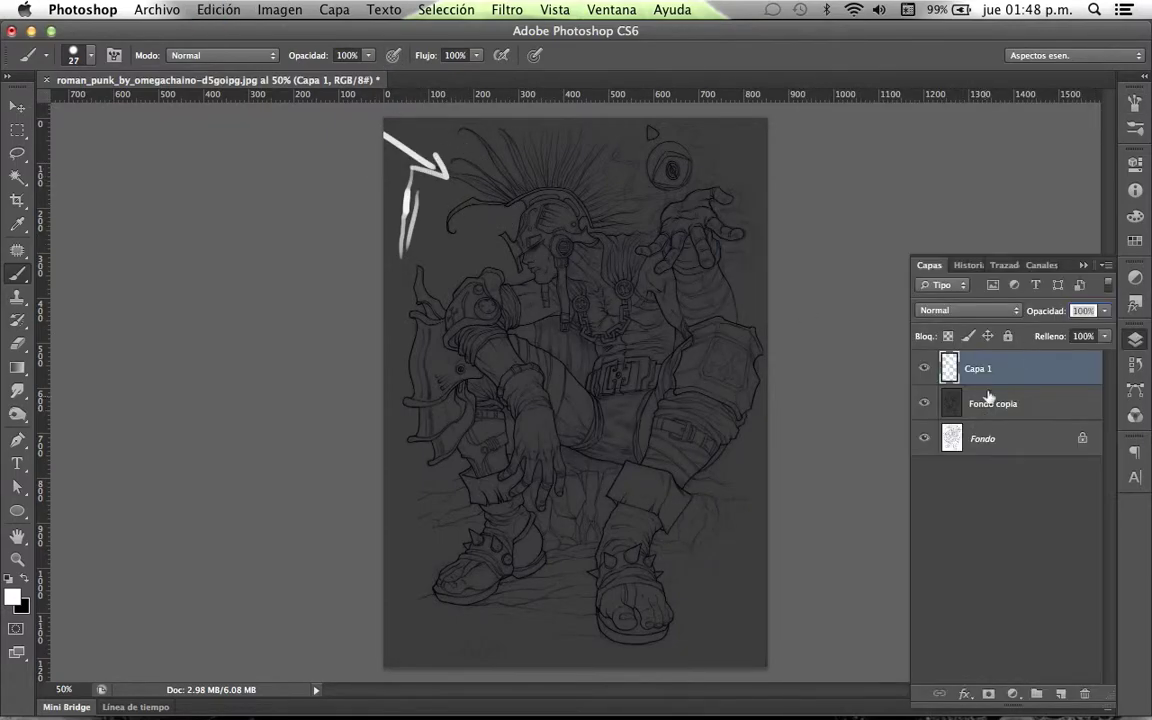
pyautogui.click(1062, 354)
pyautogui.moveTo(538, 205)
pyautogui.mouseDown()
pyautogui.moveTo(520, 238)
pyautogui.moveTo(530, 213)
pyautogui.moveTo(560, 201)
pyautogui.mouseUp()
pyautogui.moveTo(676, 230); pyautogui.dragTo(668, 260)
pyautogui.moveTo(692, 224)
pyautogui.mouseDown()
pyautogui.moveTo(702, 253)
pyautogui.moveTo(686, 226)
pyautogui.moveTo(728, 231)
pyautogui.moveTo(710, 221)
pyautogui.moveTo(725, 201)
pyautogui.mouseUp()
# Trim the raised hand's highlight with a 14 px eraser and repaint its palm and fingers.
pyautogui.press('e')
pyautogui.rightClick(669, 212)
pyautogui.click(722, 404)
pyautogui.click(692, 169)
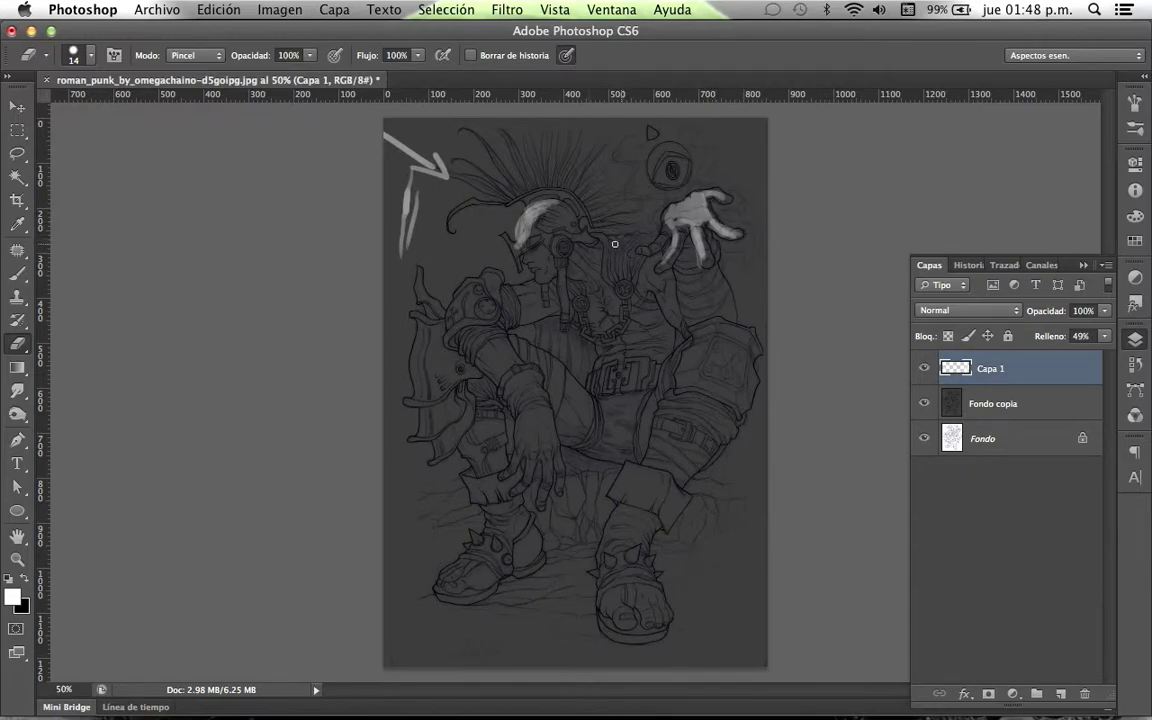
pyautogui.press('b')
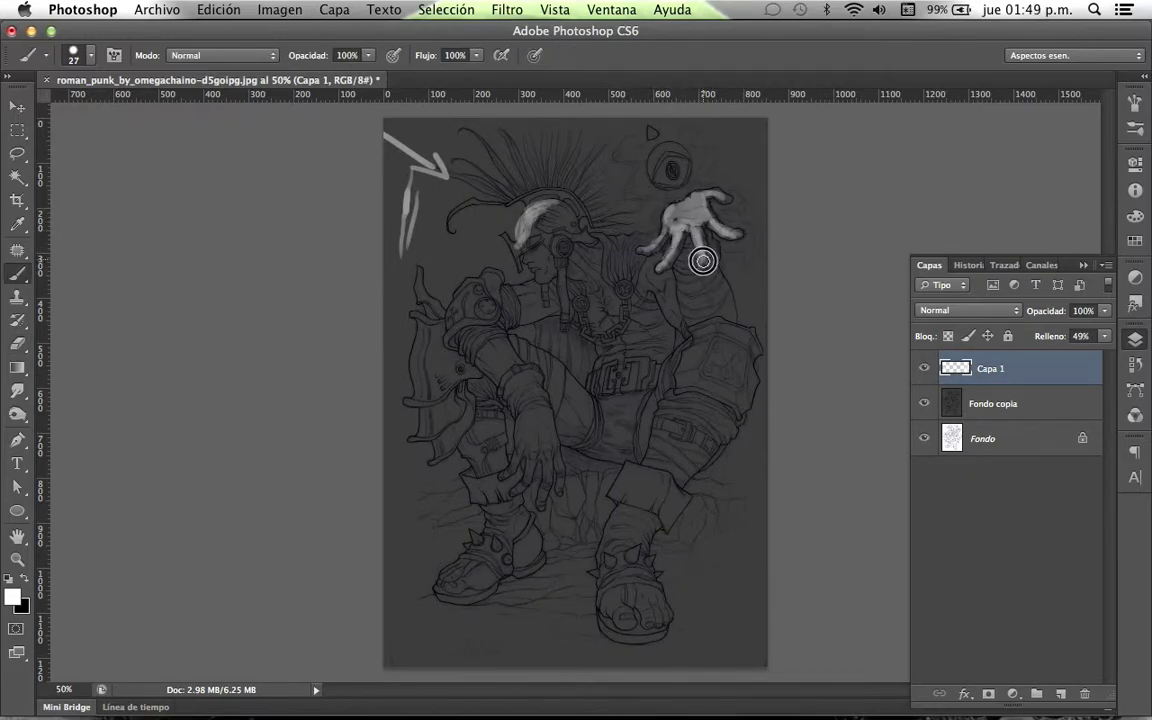
pyautogui.moveTo(665, 208)
pyautogui.mouseDown()
pyautogui.moveTo(695, 223)
pyautogui.moveTo(659, 213)
pyautogui.mouseUp()
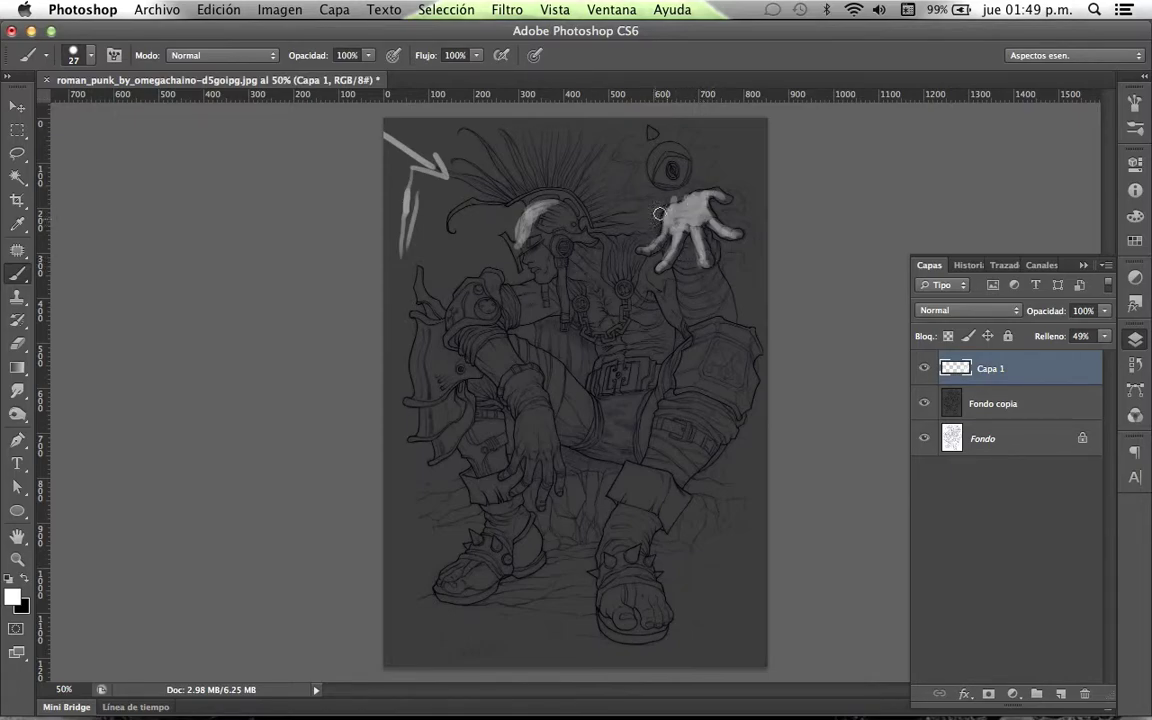
# Set the brush size to 41 px and paint highlights on the helmet and its crest feathers.
pyautogui.rightClick(536, 226)
pyautogui.moveTo(604, 279); pyautogui.dragTo(615, 279)
pyautogui.moveTo(560, 212); pyautogui.dragTo(552, 198)
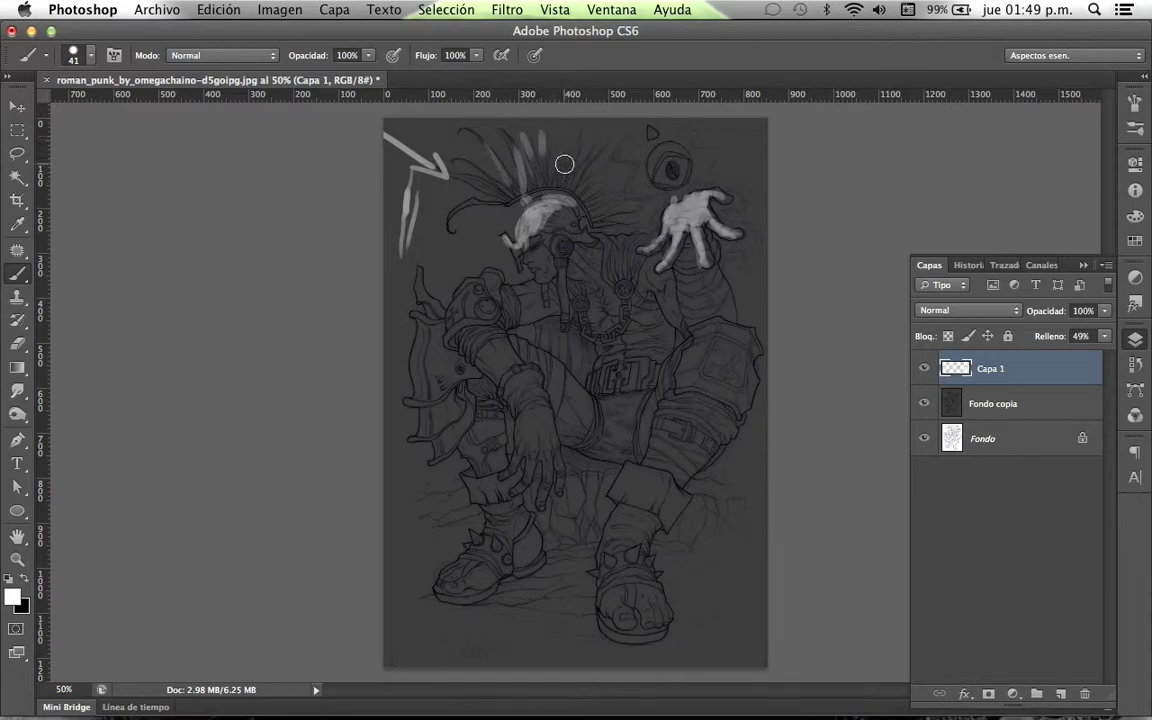
pyautogui.moveTo(486, 175); pyautogui.dragTo(453, 175)
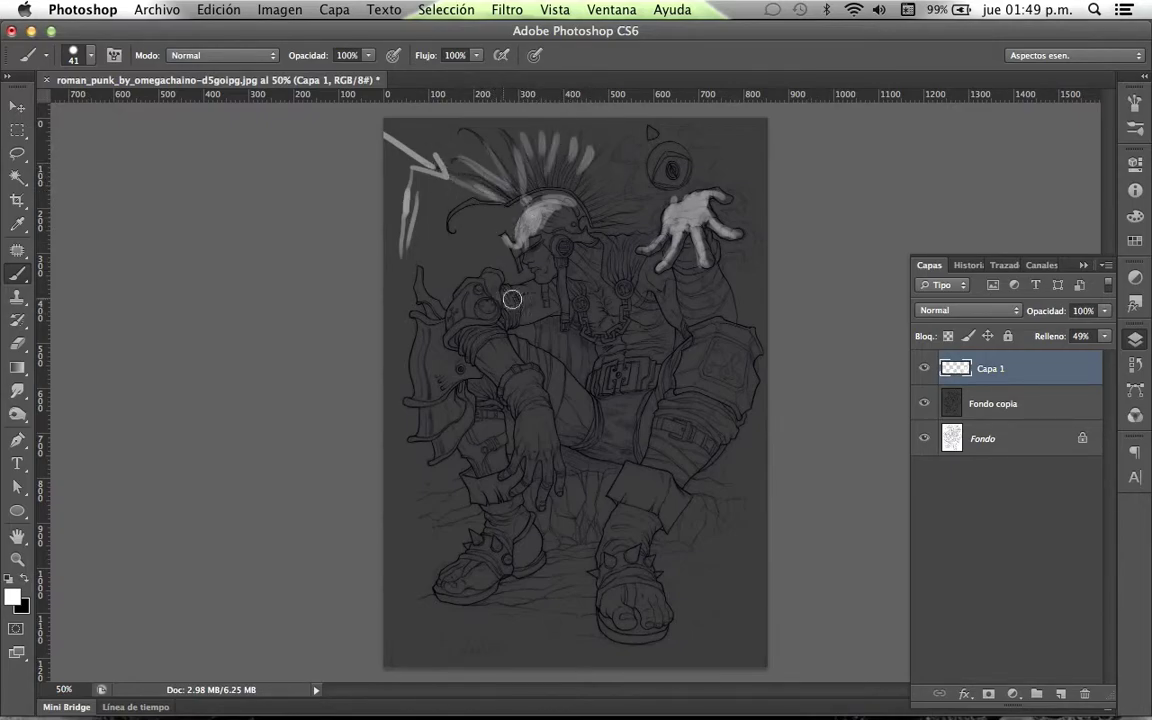
# Set the brush size to 9 px and paint the curved guard in front of the face.
pyautogui.press('z')
pyautogui.click(567, 271)
pyautogui.click(590, 335)
pyautogui.click(606, 385)
pyautogui.press('b')
pyautogui.rightClick(541, 363)
pyautogui.moveTo(591, 406); pyautogui.dragTo(566, 406)
pyautogui.moveTo(418, 354)
pyautogui.mouseDown()
pyautogui.moveTo(450, 420)
pyautogui.moveTo(440, 373)
pyautogui.mouseUp()
pyautogui.moveTo(492, 265); pyautogui.dragTo(471, 350)
# Erase the overspill between the face guard and the helmet, and repaint the guard's edge.
pyautogui.press('e')
pyautogui.moveTo(471, 275); pyautogui.dragTo(460, 344)
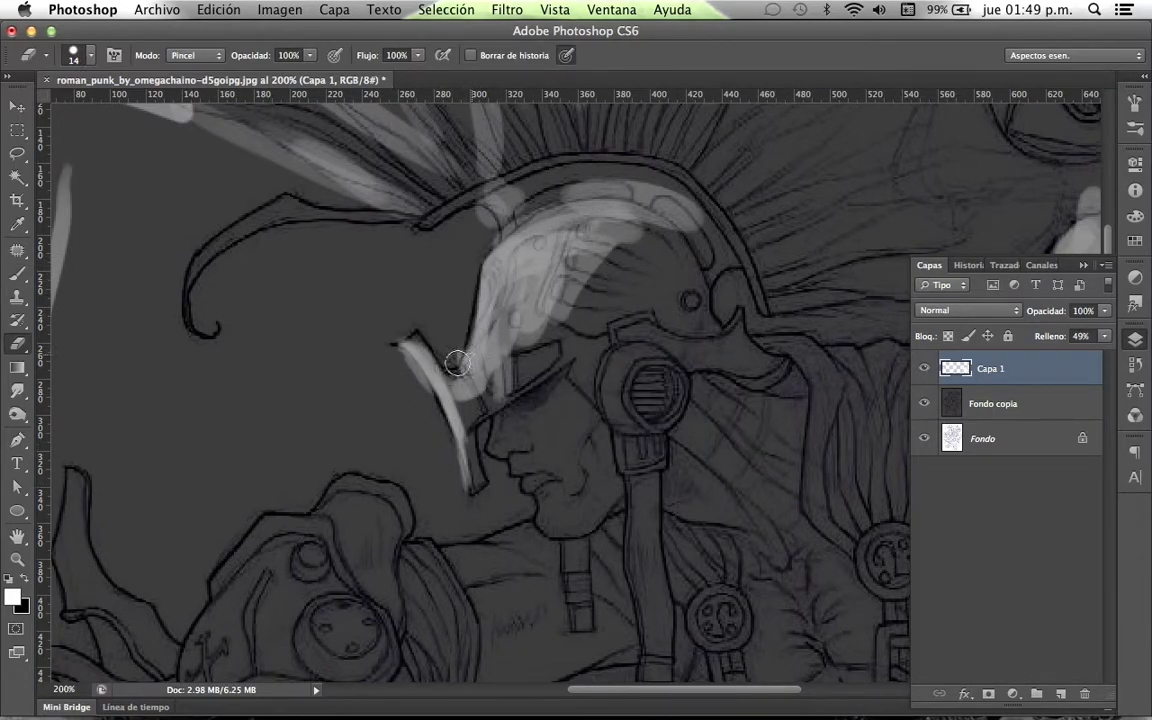
pyautogui.press('b')
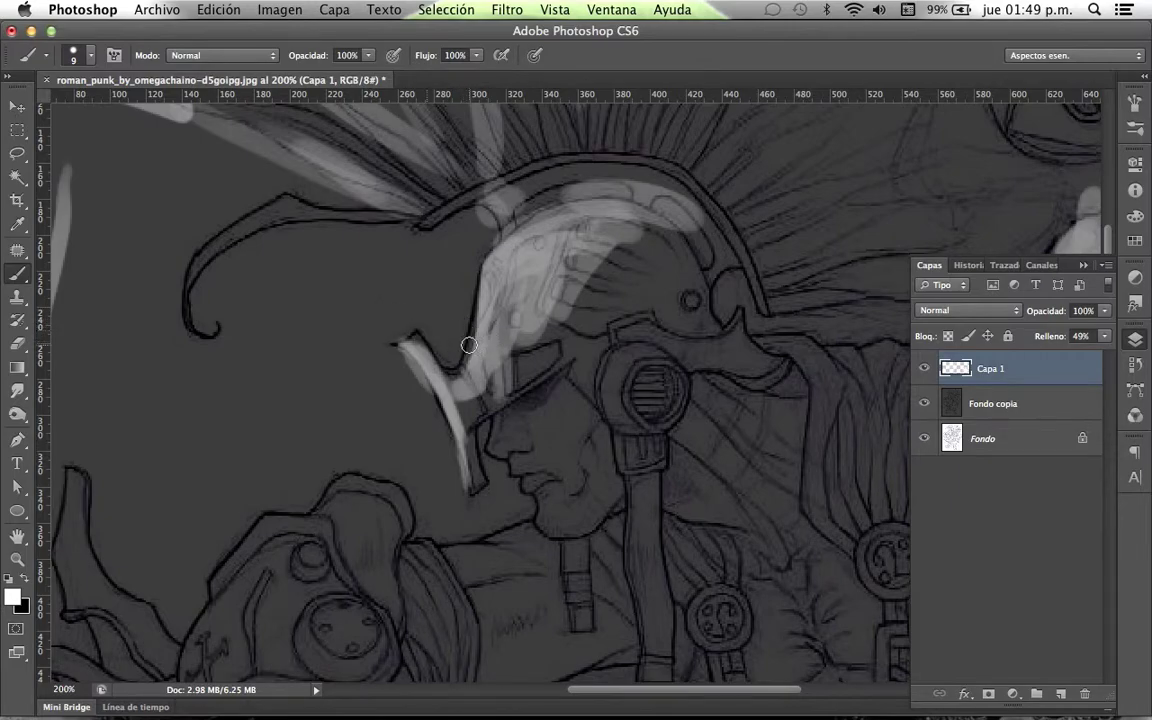
pyautogui.moveTo(418, 331)
pyautogui.mouseDown()
pyautogui.moveTo(456, 345)
pyautogui.moveTo(461, 391)
pyautogui.moveTo(473, 388)
pyautogui.moveTo(459, 399)
pyautogui.mouseUp()
pyautogui.press('e')
pyautogui.press('b')
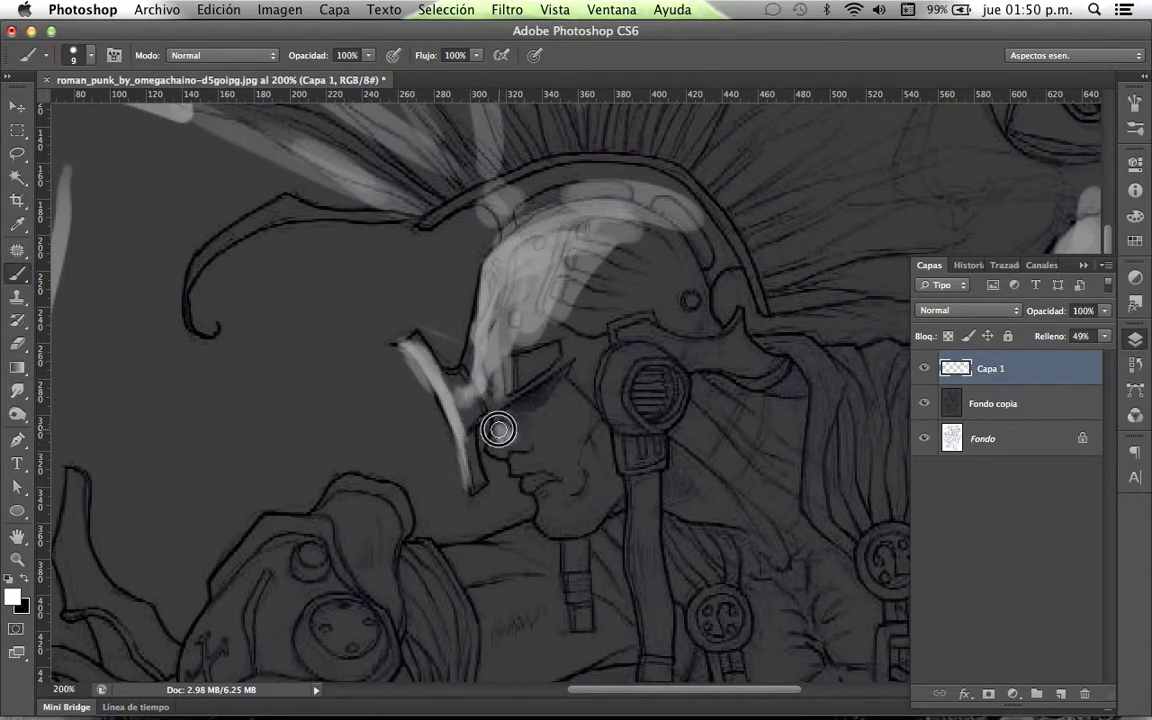
# Paint highlights on the nose, cheek, lips and chin, erasing the shadow areas between them.
pyautogui.moveTo(560, 450); pyautogui.dragTo(540, 420)
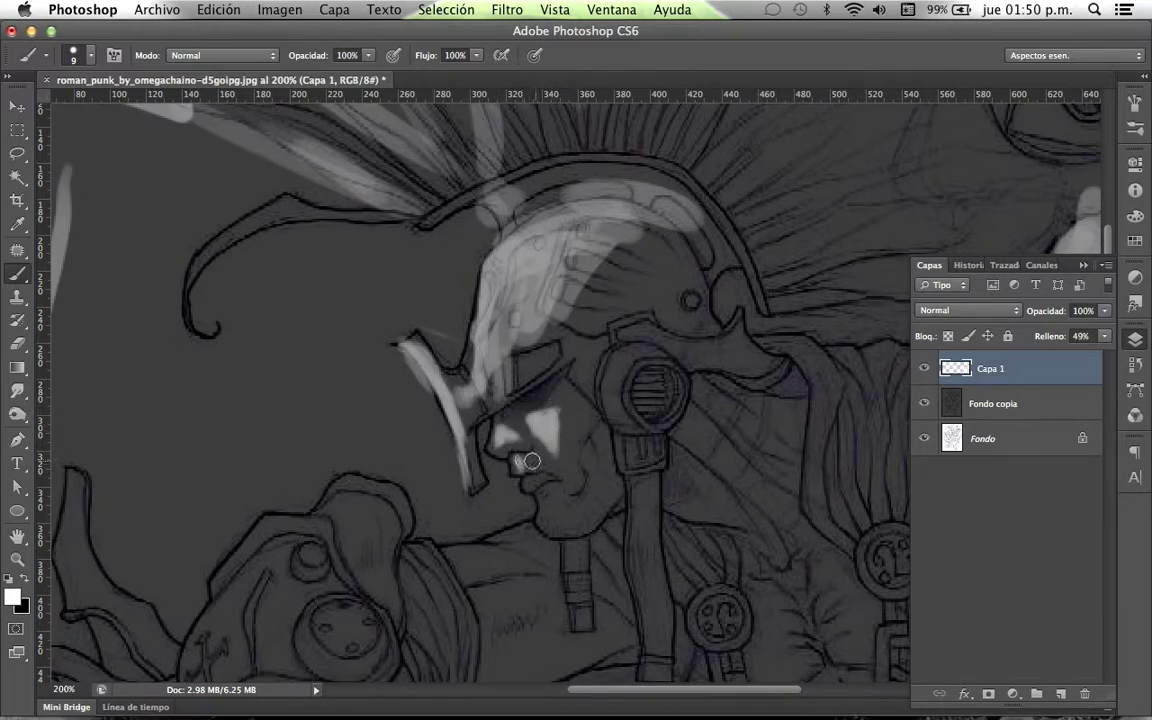
pyautogui.moveTo(521, 461)
pyautogui.mouseDown()
pyautogui.moveTo(512, 458)
pyautogui.moveTo(557, 464)
pyautogui.mouseUp()
pyautogui.press('e')
pyautogui.moveTo(538, 455)
pyautogui.mouseDown()
pyautogui.moveTo(500, 439)
pyautogui.moveTo(546, 460)
pyautogui.moveTo(550, 483)
pyautogui.moveTo(572, 492)
pyautogui.mouseUp()
pyautogui.press('b')
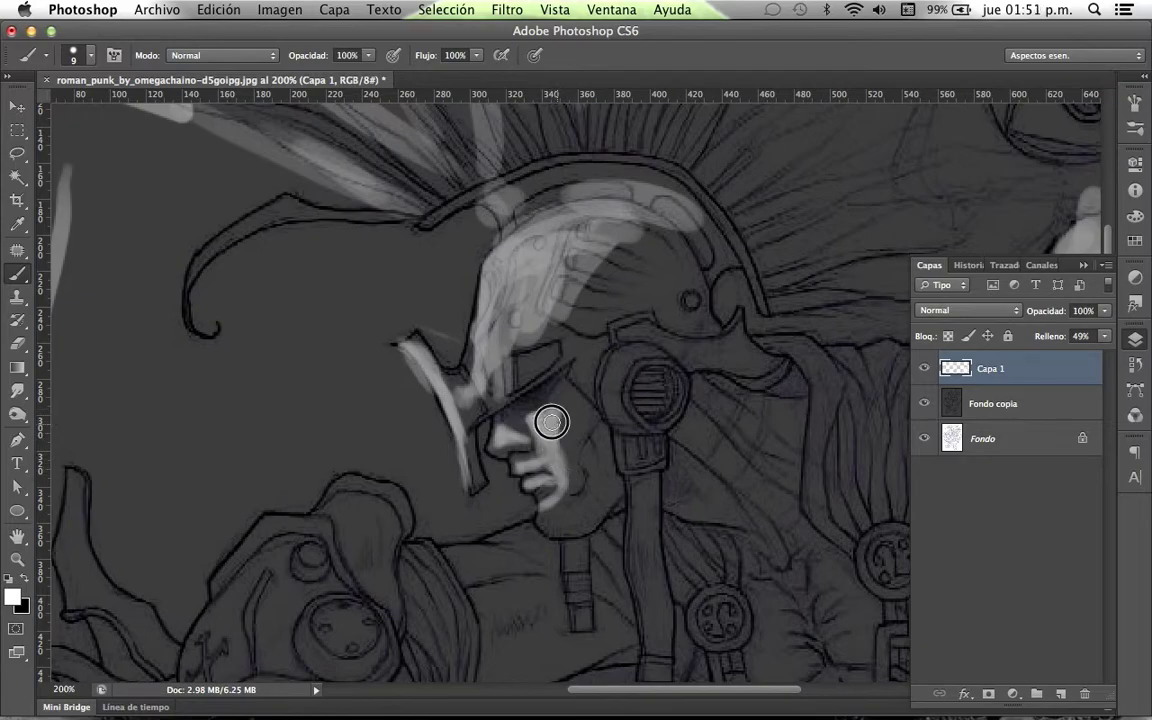
pyautogui.moveTo(561, 426)
pyautogui.mouseDown()
pyautogui.moveTo(575, 484)
pyautogui.moveTo(532, 491)
pyautogui.moveTo(560, 525)
pyautogui.moveTo(587, 512)
pyautogui.moveTo(602, 483)
pyautogui.moveTo(588, 504)
pyautogui.moveTo(601, 498)
pyautogui.moveTo(580, 418)
pyautogui.mouseUp()
pyautogui.press('e')
pyautogui.press('b')
pyautogui.moveTo(487, 375); pyautogui.dragTo(522, 346)
pyautogui.press('super+z')
pyautogui.press('super+z')
# Fill in the light on the face's cheek and jaw with the 9 px brush.
pyautogui.press('z')
pyautogui.keyDown('alt'); pyautogui.click(602, 473); pyautogui.keyUp('alt')
pyautogui.keyDown('alt'); pyautogui.click(602, 473); pyautogui.keyUp('alt')
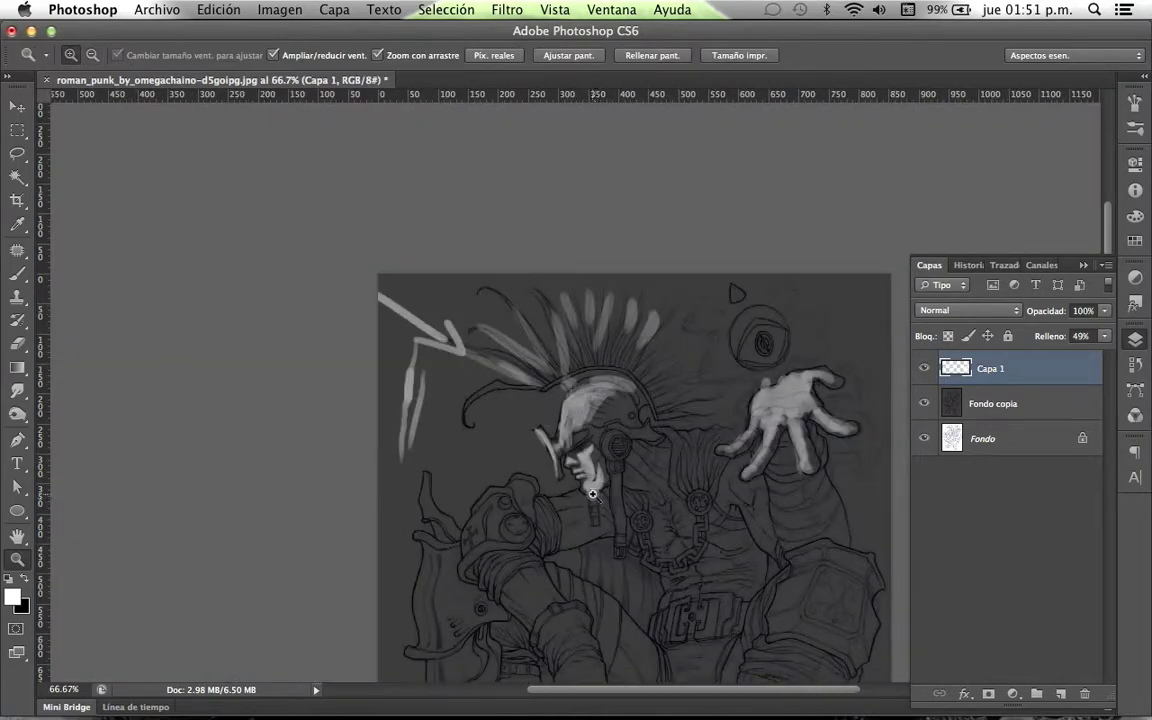
pyautogui.click(594, 484)
pyautogui.click(594, 484)
pyautogui.click(594, 484)
pyautogui.press('b')
pyautogui.moveTo(594, 385)
pyautogui.mouseDown()
pyautogui.moveTo(602, 365)
pyautogui.moveTo(584, 360)
pyautogui.moveTo(590, 402)
pyautogui.mouseUp()
pyautogui.moveTo(622, 404)
pyautogui.mouseDown()
pyautogui.moveTo(634, 393)
pyautogui.moveTo(655, 468)
pyautogui.mouseUp()
# Paint highlights on the helmet's round earpiece and the horn-shaped piece extending behind it.
pyautogui.press('z')
pyautogui.keyDown('alt'); pyautogui.click(607, 434); pyautogui.keyUp('alt')
pyautogui.keyDown('alt'); pyautogui.click(607, 434); pyautogui.keyUp('alt')
pyautogui.keyDown('alt'); pyautogui.click(607, 434); pyautogui.keyUp('alt')
pyautogui.doubleClick(622, 418)
pyautogui.press('b')
pyautogui.moveTo(618, 357)
pyautogui.mouseDown()
pyautogui.moveTo(603, 370)
pyautogui.moveTo(611, 398)
pyautogui.moveTo(622, 353)
pyautogui.moveTo(625, 422)
pyautogui.mouseUp()
pyautogui.rightClick(622, 385)
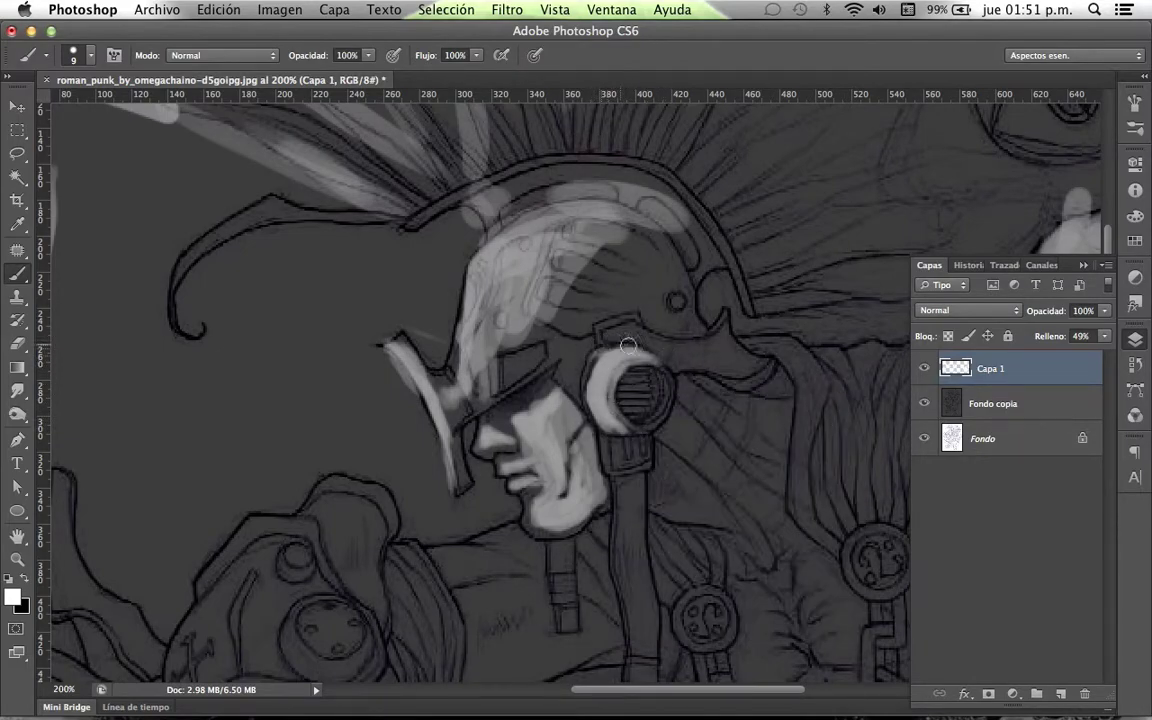
pyautogui.moveTo(608, 330); pyautogui.dragTo(758, 360)
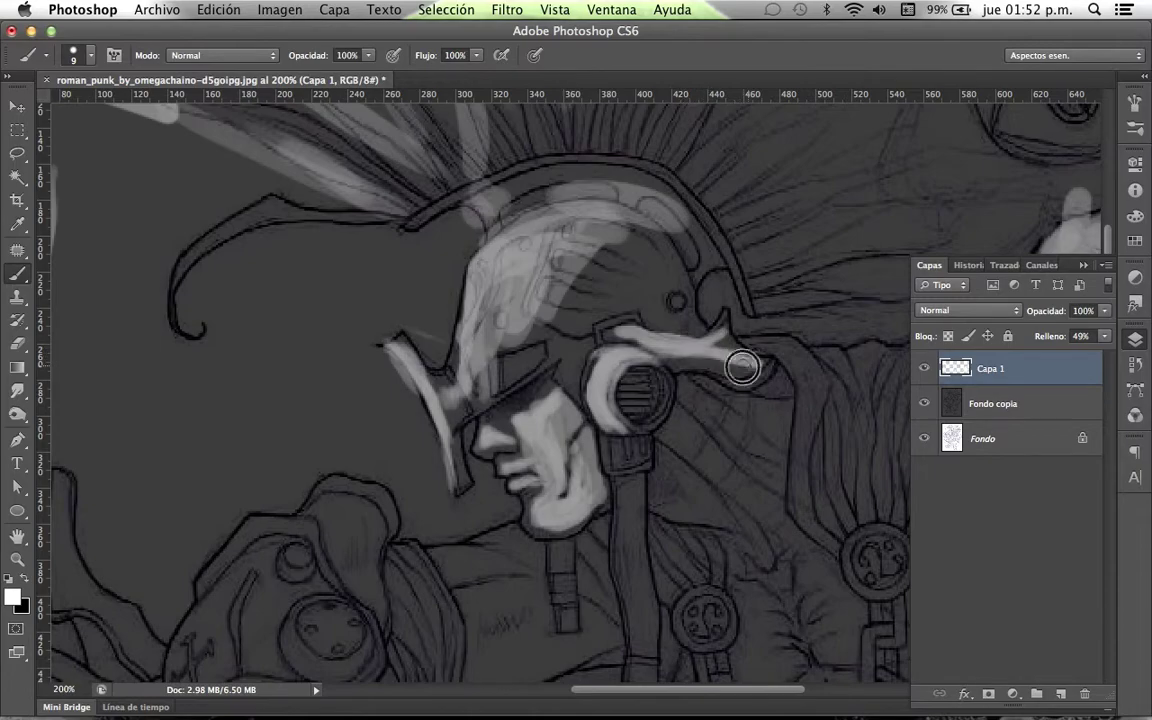
# Paint streaked highlights across the helmet's shell and along its crest rim.
pyautogui.moveTo(541, 293)
pyautogui.mouseDown()
pyautogui.moveTo(576, 231)
pyautogui.moveTo(637, 249)
pyautogui.mouseUp()
pyautogui.moveTo(564, 262); pyautogui.dragTo(620, 274)
pyautogui.moveTo(557, 298)
pyautogui.mouseDown()
pyautogui.moveTo(540, 290)
pyautogui.moveTo(550, 315)
pyautogui.moveTo(545, 257)
pyautogui.moveTo(561, 367)
pyautogui.moveTo(489, 386)
pyautogui.moveTo(480, 315)
pyautogui.moveTo(545, 342)
pyautogui.moveTo(564, 355)
pyautogui.moveTo(550, 368)
pyautogui.moveTo(568, 373)
pyautogui.moveTo(560, 342)
pyautogui.moveTo(481, 353)
pyautogui.moveTo(465, 303)
pyautogui.moveTo(472, 250)
pyautogui.moveTo(530, 165)
pyautogui.moveTo(694, 229)
pyautogui.moveTo(631, 185)
pyautogui.moveTo(665, 205)
pyautogui.mouseUp()
pyautogui.keyDown('alt'); pyautogui.click(588, 337); pyautogui.keyUp('alt')
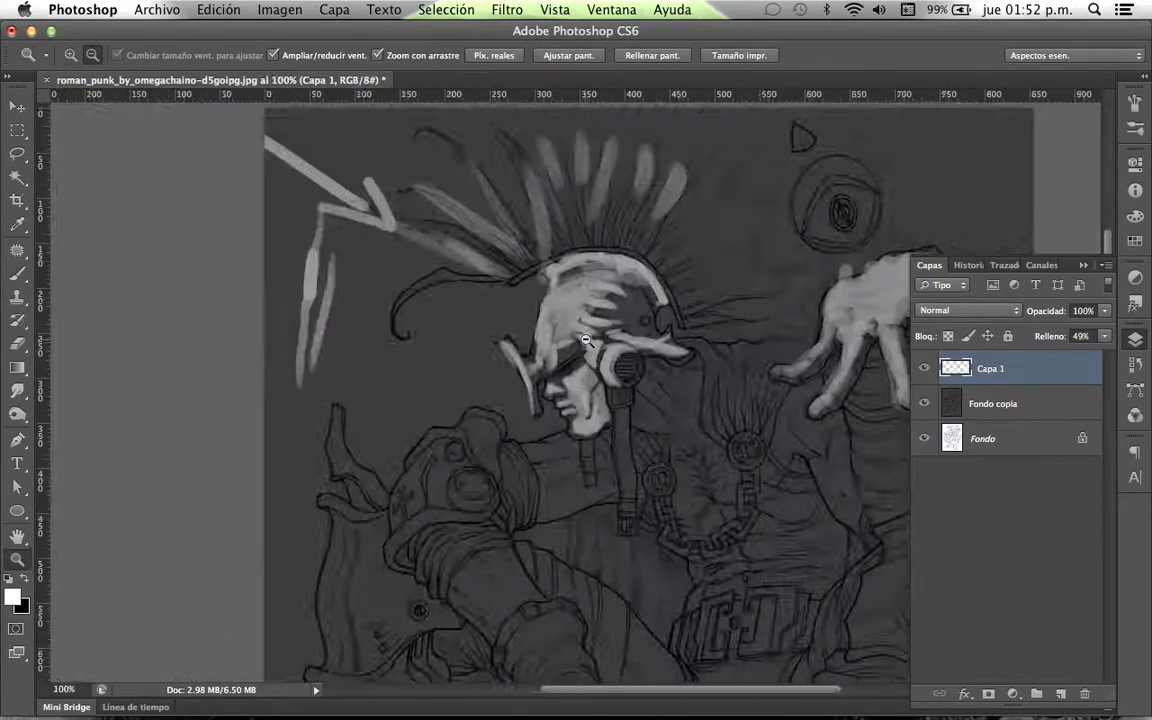
pyautogui.keyDown('alt'); pyautogui.click(586, 337); pyautogui.keyUp('alt')
# Paint a highlight down the strap hanging from the earpiece and around its buckle.
pyautogui.keyDown('super'); pyautogui.click(489, 376); pyautogui.keyUp('super')
pyautogui.keyDown('super'); pyautogui.click(632, 378); pyautogui.keyUp('super')
pyautogui.keyDown('super'); pyautogui.click(632, 378); pyautogui.keyUp('super')
pyautogui.scroll(5, 731, 193)
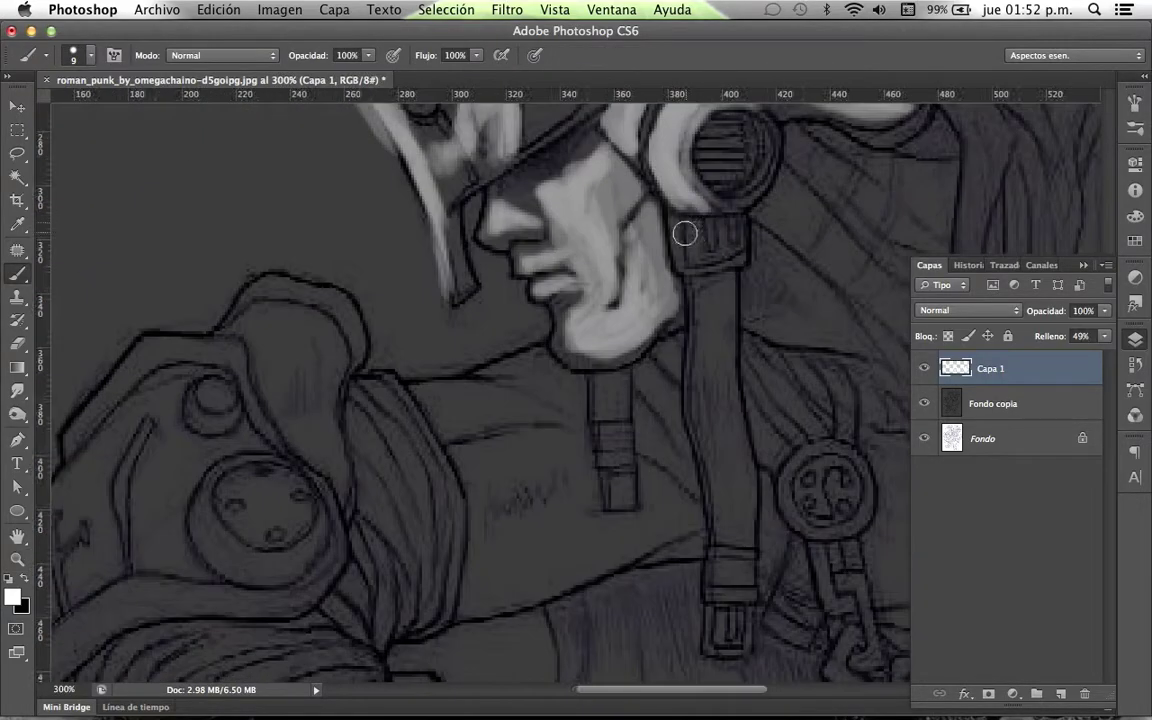
pyautogui.moveTo(700, 234)
pyautogui.mouseDown()
pyautogui.moveTo(693, 367)
pyautogui.moveTo(718, 552)
pyautogui.moveTo(704, 643)
pyautogui.moveTo(709, 630)
pyautogui.moveTo(749, 615)
pyautogui.mouseUp()
# Paint the shoulder armour's main plate, reducing the brush to 4 px for the details around its engravings.
pyautogui.press('space')
pyautogui.moveTo(272, 379); pyautogui.dragTo(478, 432)
pyautogui.keyDown('alt'); pyautogui.keyDown('super'); pyautogui.click(437, 419); pyautogui.keyUp('super'); pyautogui.keyUp('alt')
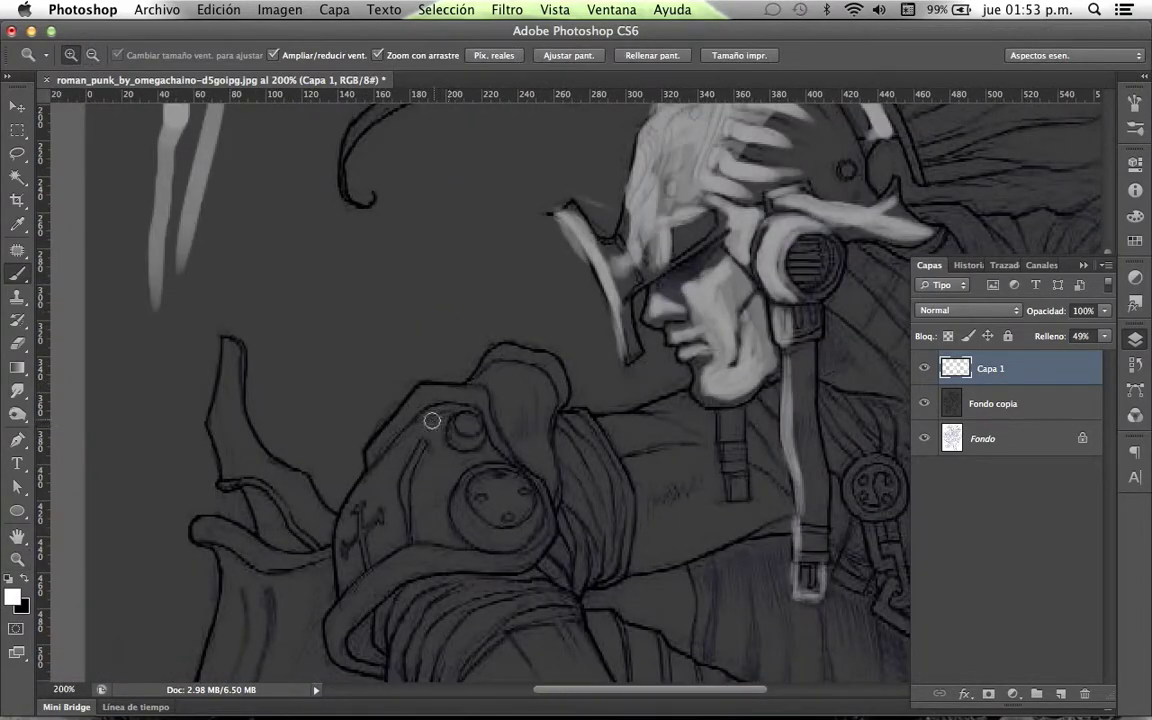
pyautogui.moveTo(410, 440)
pyautogui.mouseDown()
pyautogui.moveTo(394, 541)
pyautogui.moveTo(388, 522)
pyautogui.moveTo(349, 498)
pyautogui.moveTo(345, 576)
pyautogui.moveTo(338, 530)
pyautogui.mouseUp()
pyautogui.moveTo(442, 416)
pyautogui.mouseDown()
pyautogui.moveTo(420, 528)
pyautogui.moveTo(442, 533)
pyautogui.moveTo(436, 482)
pyautogui.moveTo(446, 459)
pyautogui.moveTo(476, 453)
pyautogui.moveTo(450, 422)
pyautogui.mouseUp()
pyautogui.rightClick(453, 419)
pyautogui.moveTo(483, 466); pyautogui.dragTo(477, 466)
pyautogui.click(454, 441)
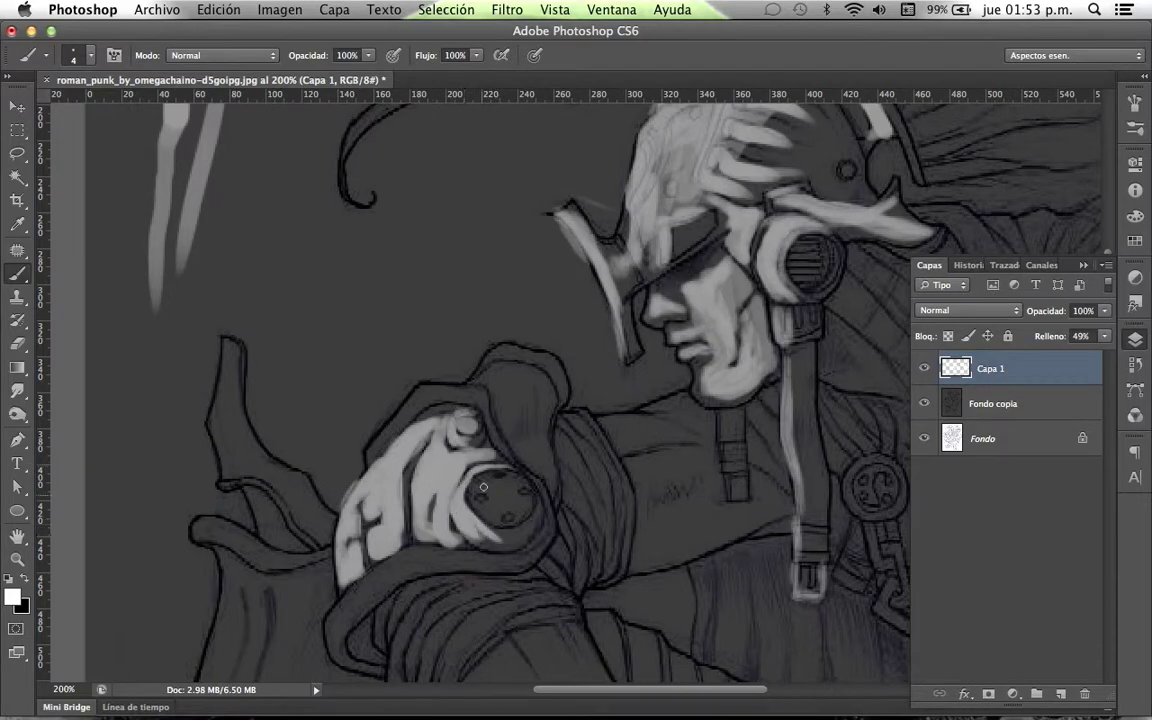
# Set the brush size to 12 px and paint the shoulder armour's round disc and outer rim.
pyautogui.rightClick(506, 516)
pyautogui.moveTo(520, 523); pyautogui.dragTo(533, 523)
pyautogui.moveTo(483, 473); pyautogui.dragTo(521, 508)
pyautogui.press('z')
pyautogui.keyDown('alt'); pyautogui.click(521, 508); pyautogui.keyUp('alt')
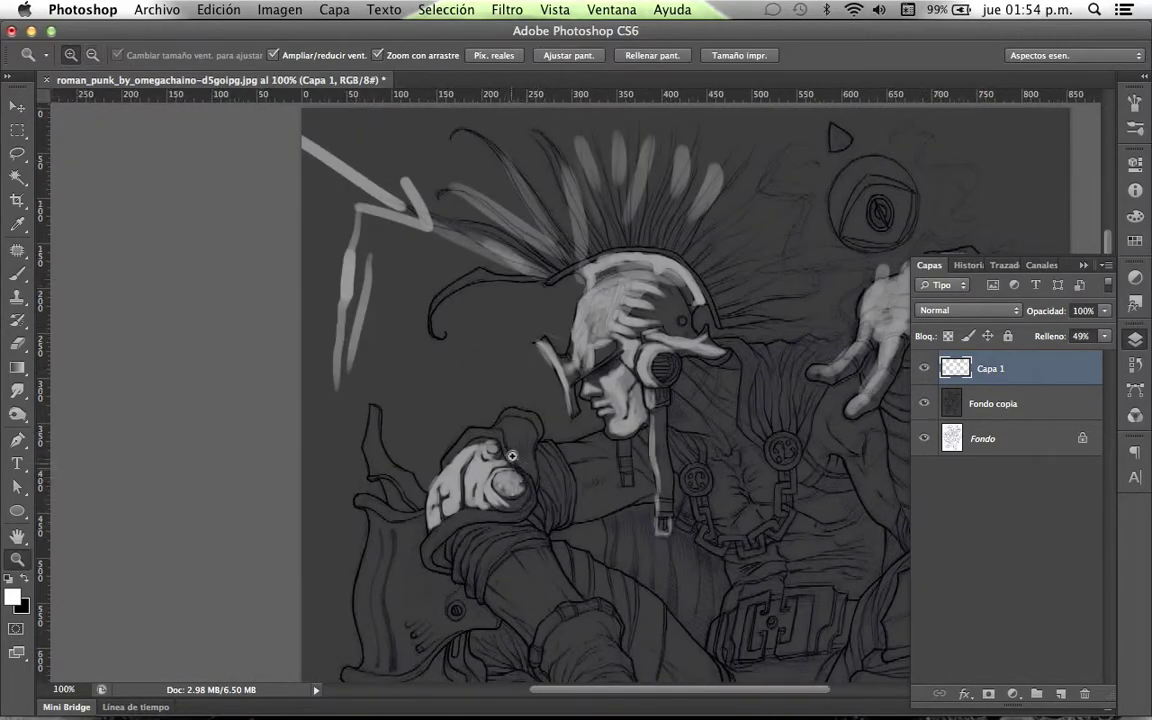
pyautogui.scroll(-3, 500, 470)
pyautogui.press('b')
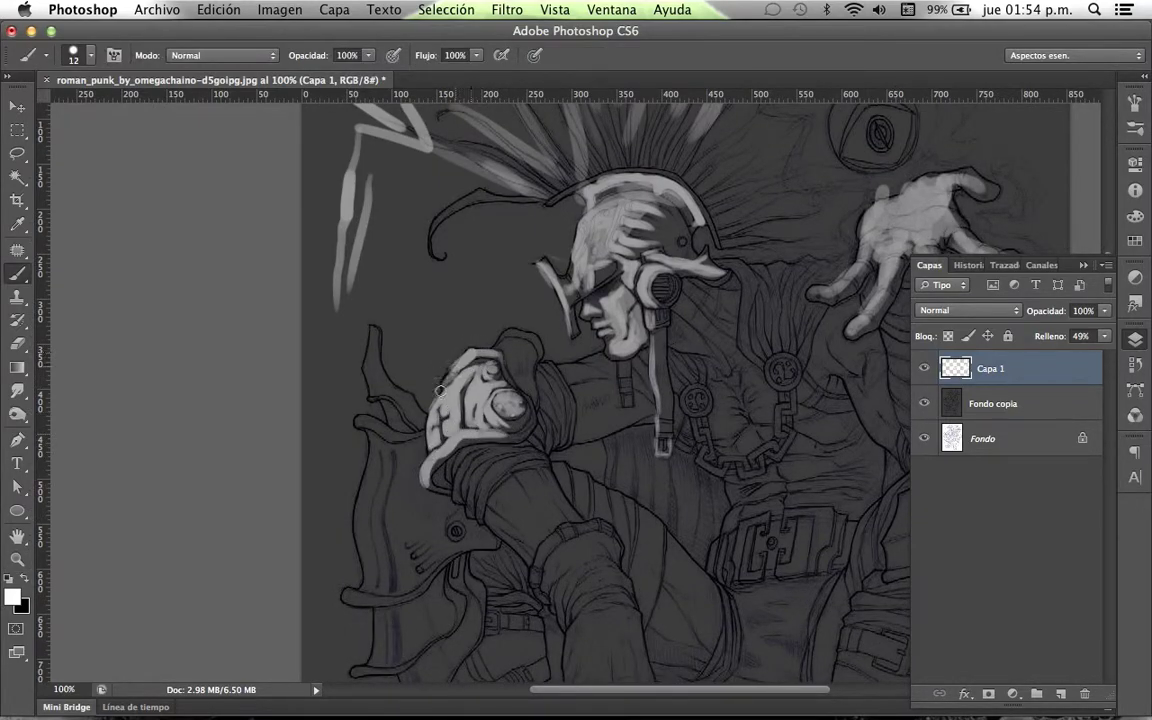
# Paint the rounded upper part of the shoulder armour with a 25 px brush and refine its edge at 8 px.
pyautogui.rightClick(470, 310)
pyautogui.write('25')
pyautogui.press('Return')
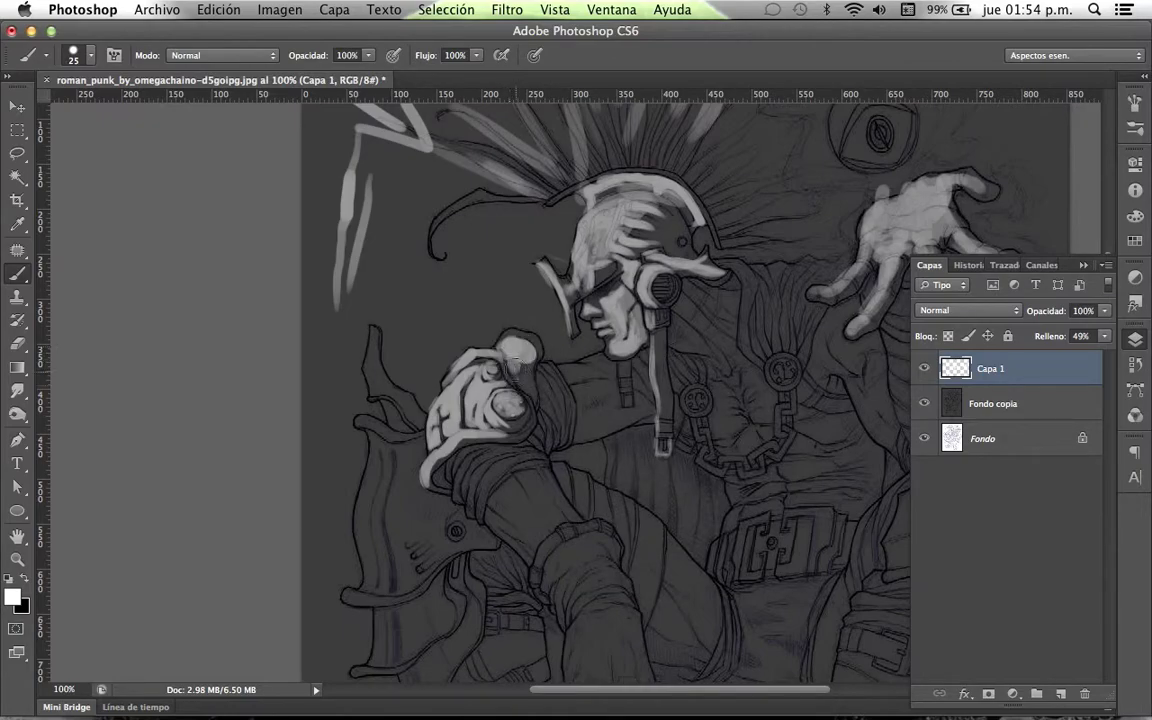
pyautogui.moveTo(521, 358); pyautogui.dragTo(531, 389)
pyautogui.rightClick(528, 341)
pyautogui.write('8')
pyautogui.press('Return')
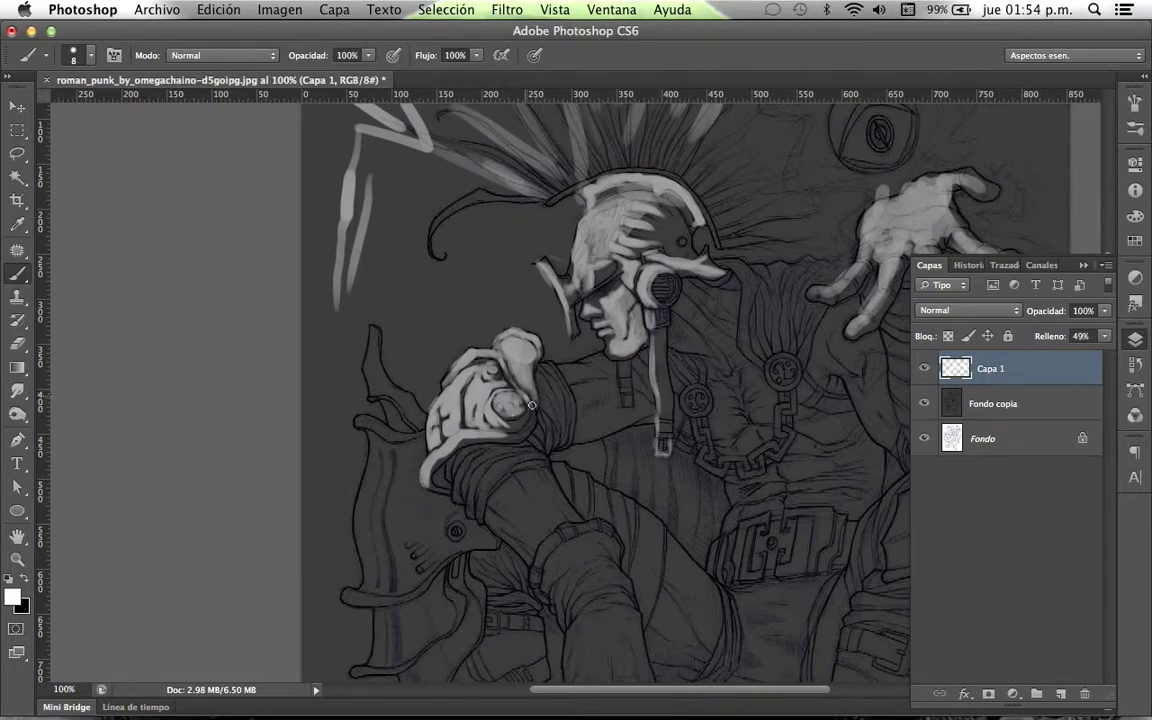
# Set the brush size to 23 px and paint the skin between the shoulder armour and the chin.
pyautogui.rightClick(559, 381)
pyautogui.write('23')
pyautogui.press('Return')
pyautogui.moveTo(571, 373)
pyautogui.mouseDown()
pyautogui.moveTo(594, 365)
pyautogui.moveTo(602, 386)
pyautogui.moveTo(584, 399)
pyautogui.moveTo(616, 389)
pyautogui.mouseUp()
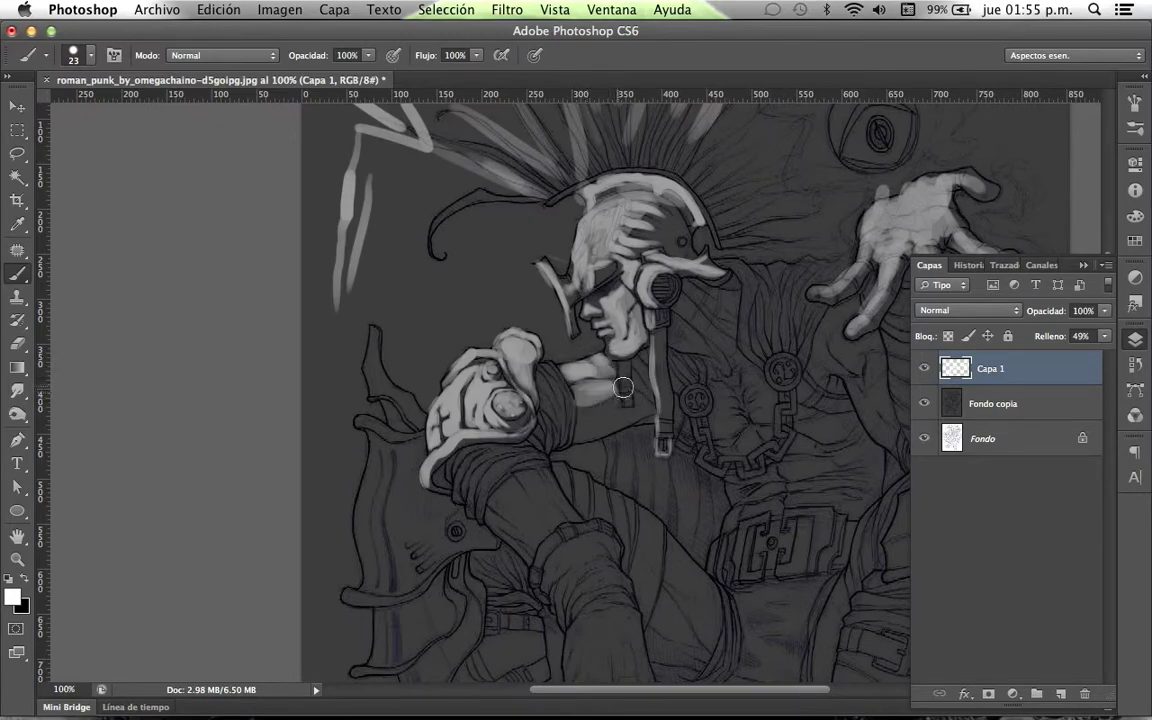
# Set the brush size to 12 px and paint the cloth folds below the shoulder armour, cleaning their edges.
pyautogui.rightClick(483, 486)
pyautogui.write('12')
pyautogui.press('Return')
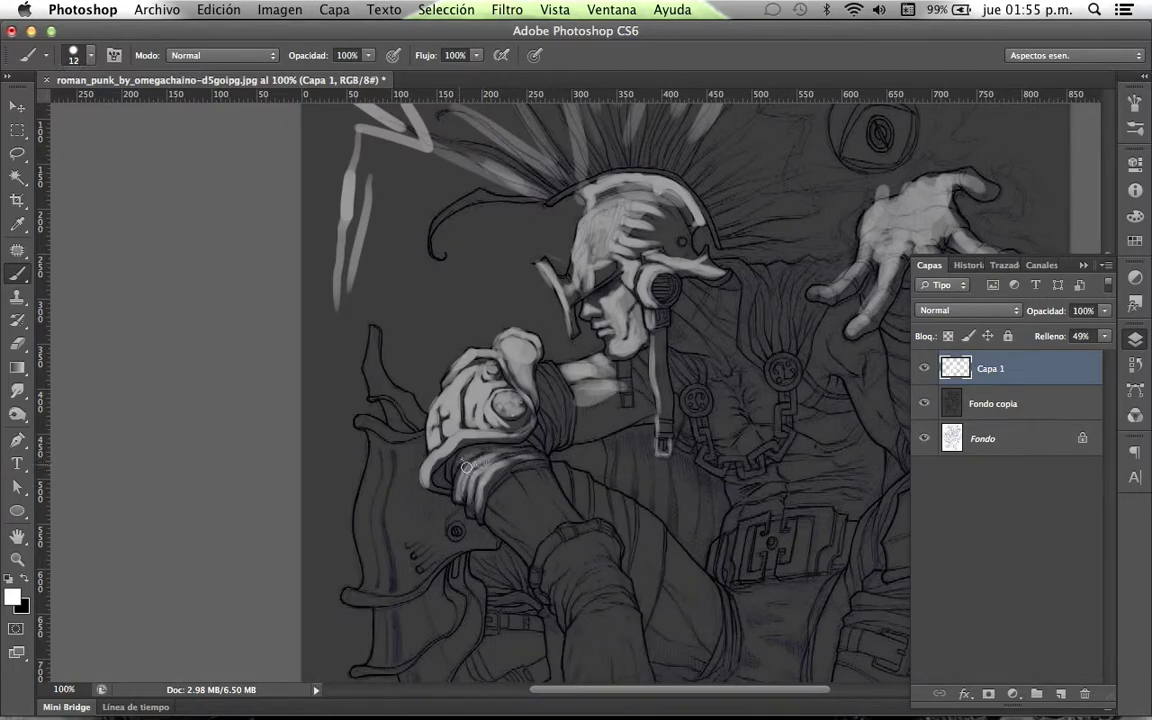
pyautogui.press('e')
pyautogui.press('b')
# Set the brush size to 26 px and paint the lowered arm between the cloth folds and the wrist wrap.
pyautogui.rightClick(530, 479)
pyautogui.write('26')
pyautogui.press('Return')
pyautogui.press('super+z')
pyautogui.moveTo(502, 490)
pyautogui.mouseDown()
pyautogui.moveTo(533, 528)
pyautogui.moveTo(496, 470)
pyautogui.moveTo(525, 480)
pyautogui.moveTo(517, 536)
pyautogui.mouseUp()
pyautogui.press('z')
pyautogui.keyDown('alt'); pyautogui.click(571, 500); pyautogui.keyUp('alt')
pyautogui.keyDown('alt'); pyautogui.click(581, 398); pyautogui.keyUp('alt')
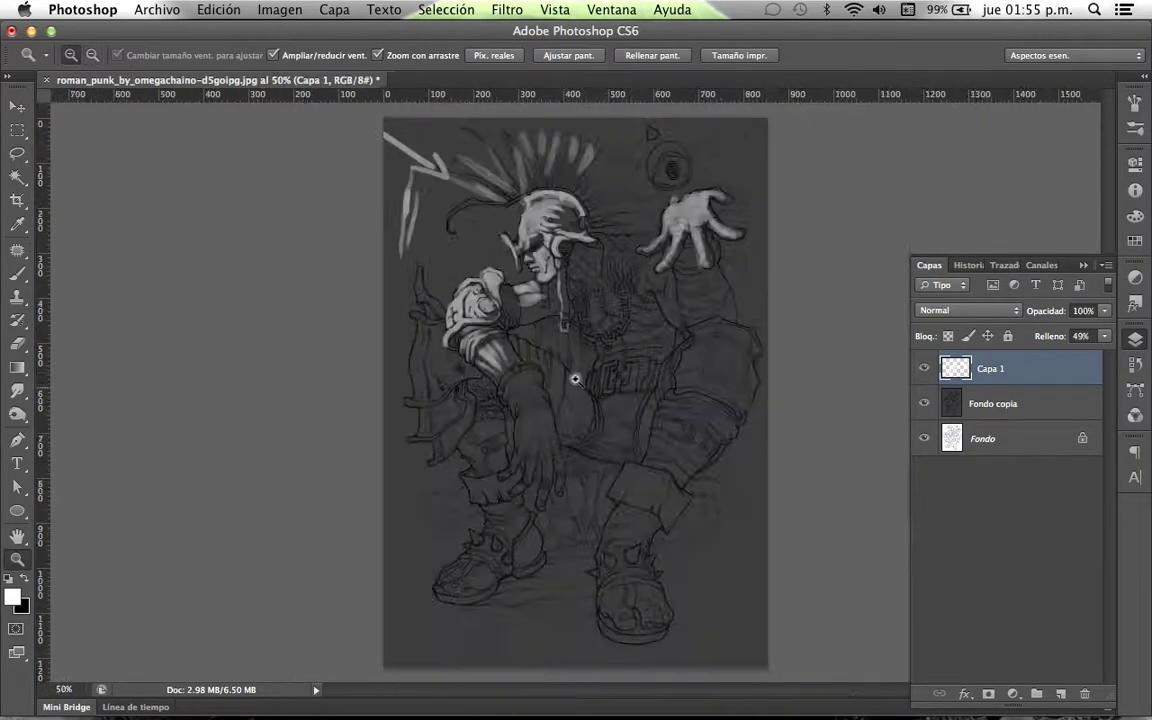
# Set the brush size to 54 px and paint the lowered arm's wrap and the raised leg's knee and wrappings.
pyautogui.click(550, 303)
pyautogui.press('b')
pyautogui.press('z')
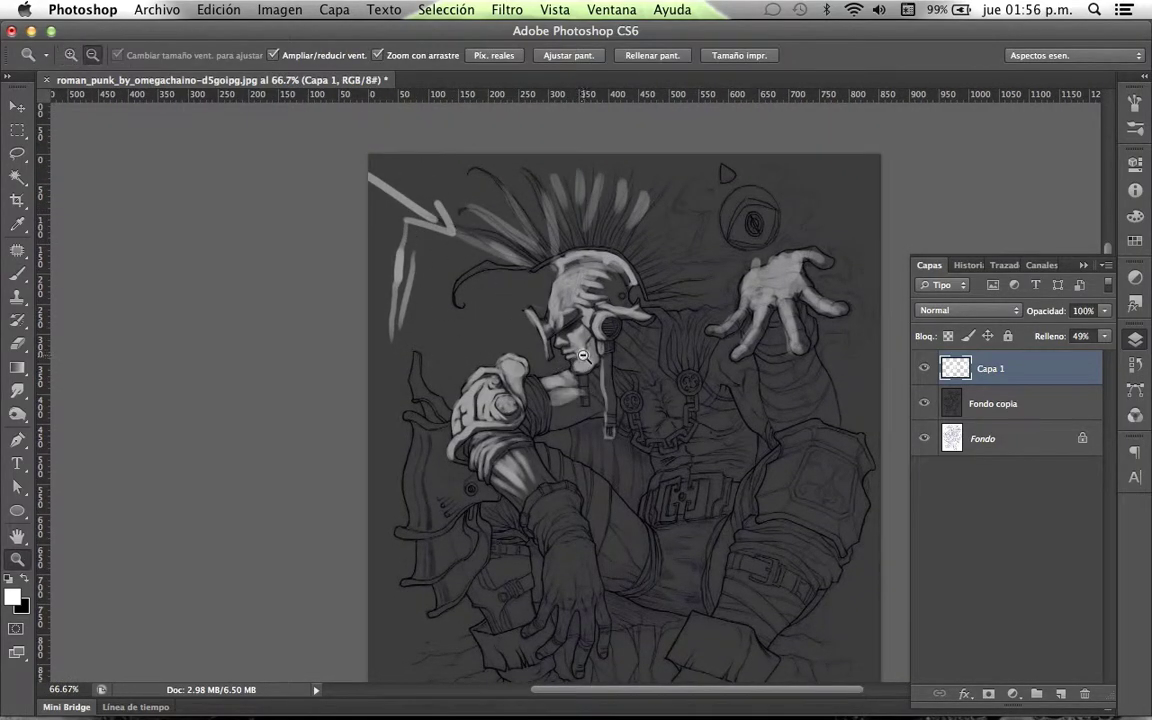
pyautogui.keyDown('alt'); pyautogui.click(581, 360); pyautogui.keyUp('alt')
pyautogui.click(550, 490)
pyautogui.click(564, 484)
pyautogui.keyDown('alt'); pyautogui.click(558, 372); pyautogui.keyUp('alt')
pyautogui.press('b')
pyautogui.rightClick(580, 418)
pyautogui.press('Escape')
pyautogui.moveTo(576, 440)
pyautogui.mouseDown()
pyautogui.moveTo(548, 437)
pyautogui.moveTo(565, 450)
pyautogui.mouseUp()
pyautogui.moveTo(805, 385)
pyautogui.mouseDown()
pyautogui.moveTo(784, 404)
pyautogui.moveTo(815, 425)
pyautogui.moveTo(825, 386)
pyautogui.moveTo(842, 402)
pyautogui.moveTo(802, 422)
pyautogui.moveTo(766, 466)
pyautogui.moveTo(785, 460)
pyautogui.moveTo(807, 487)
pyautogui.moveTo(746, 509)
pyautogui.moveTo(740, 535)
pyautogui.moveTo(790, 483)
pyautogui.mouseUp()
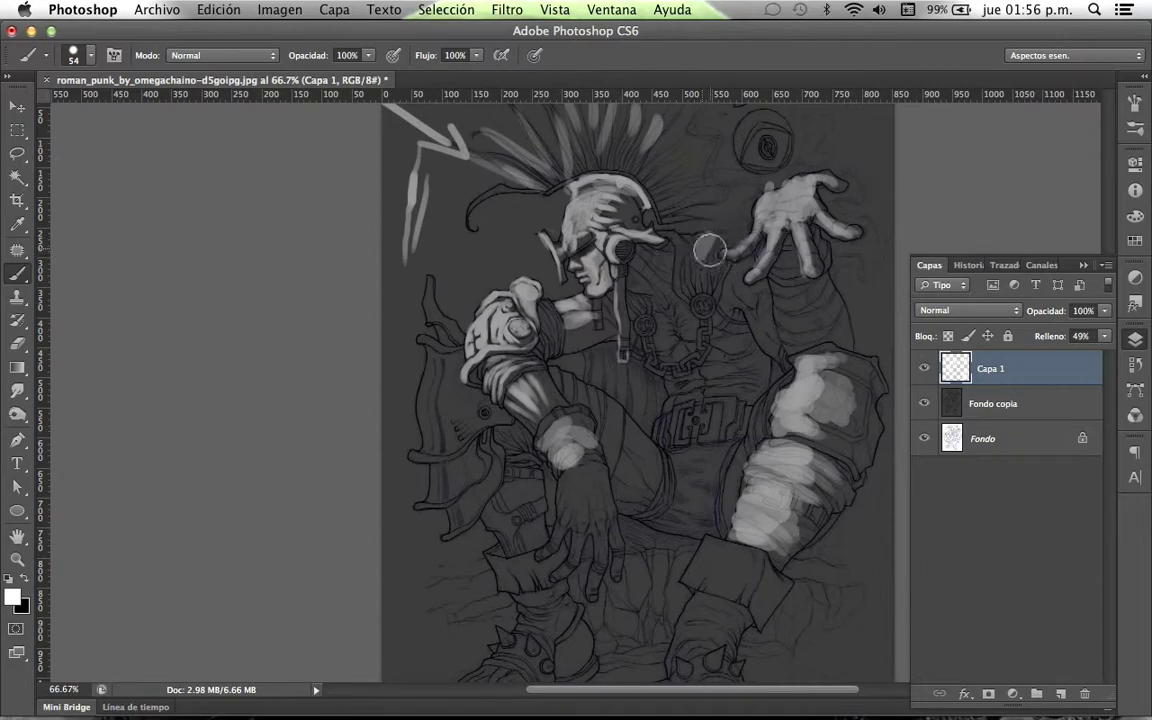
# Paint the shoulder tassel and the torso's side beneath the raised hand, erasing the overspill.
pyautogui.moveTo(738, 275)
pyautogui.mouseDown()
pyautogui.moveTo(761, 286)
pyautogui.moveTo(774, 349)
pyautogui.mouseUp()
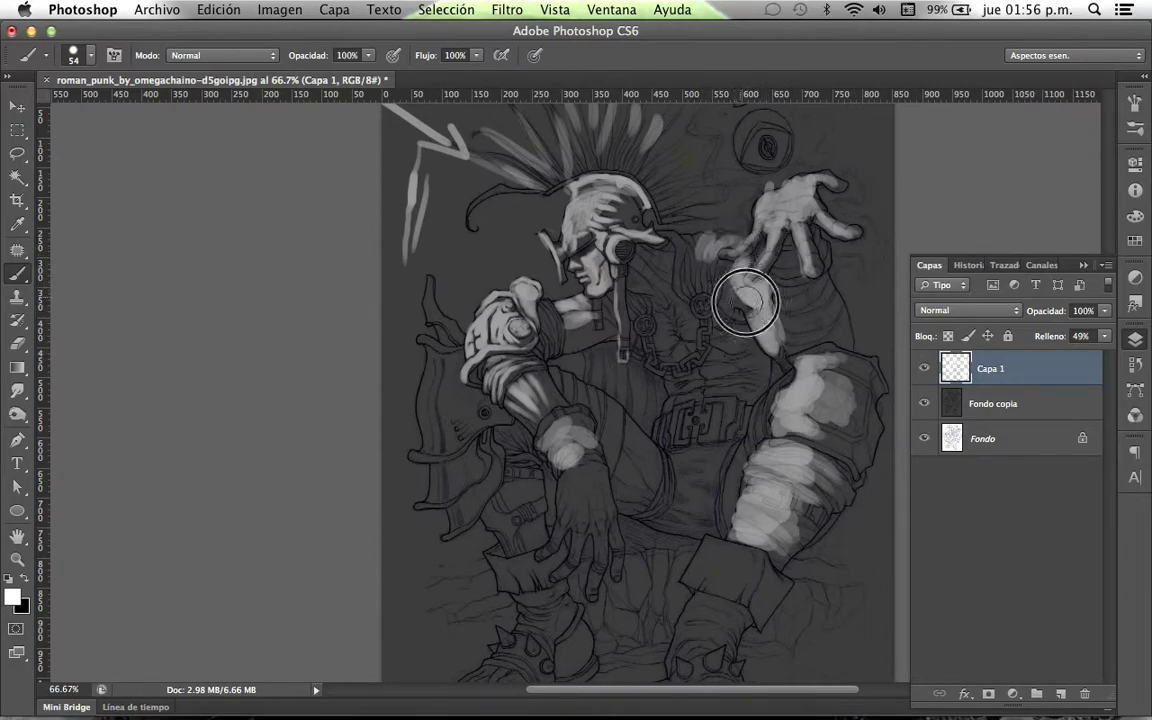
pyautogui.press('e')
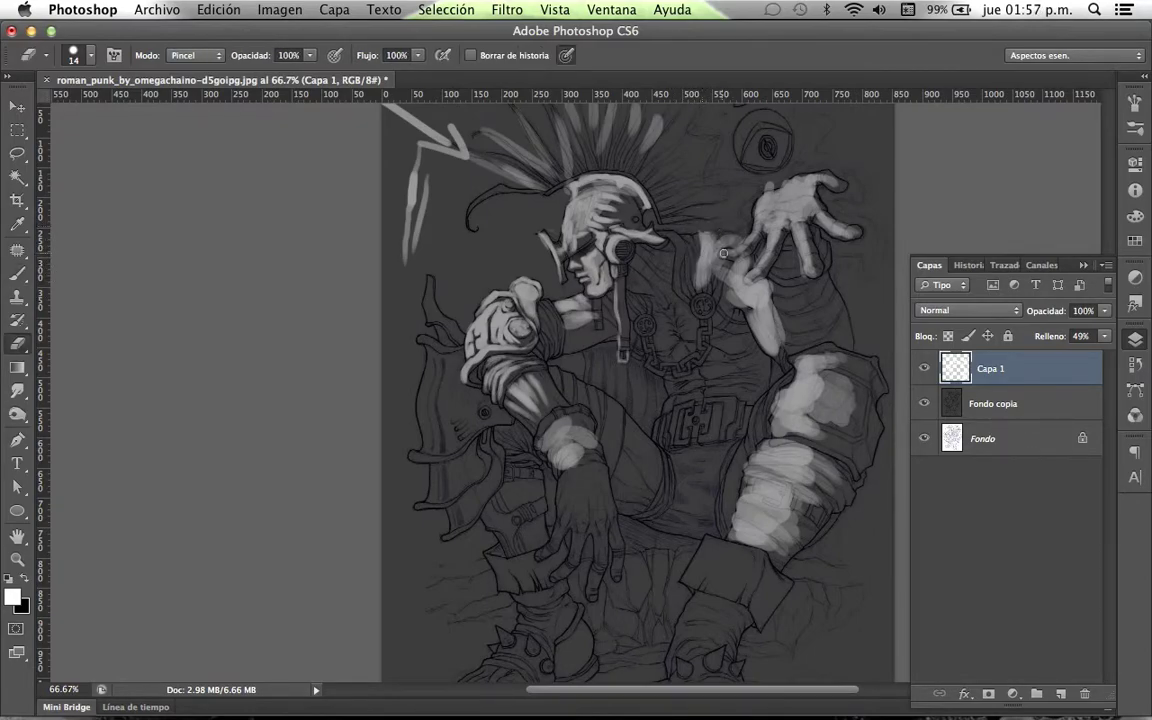
pyautogui.press('b')
# Paint highlights on the belt area and the layered plates behind the lowered arm, erasing the overspill between plates.
pyautogui.moveTo(683, 423)
pyautogui.mouseDown()
pyautogui.moveTo(672, 415)
pyautogui.moveTo(683, 437)
pyautogui.moveTo(681, 391)
pyautogui.moveTo(754, 464)
pyautogui.mouseUp()
pyautogui.moveTo(430, 345); pyautogui.dragTo(432, 470)
pyautogui.press('e')
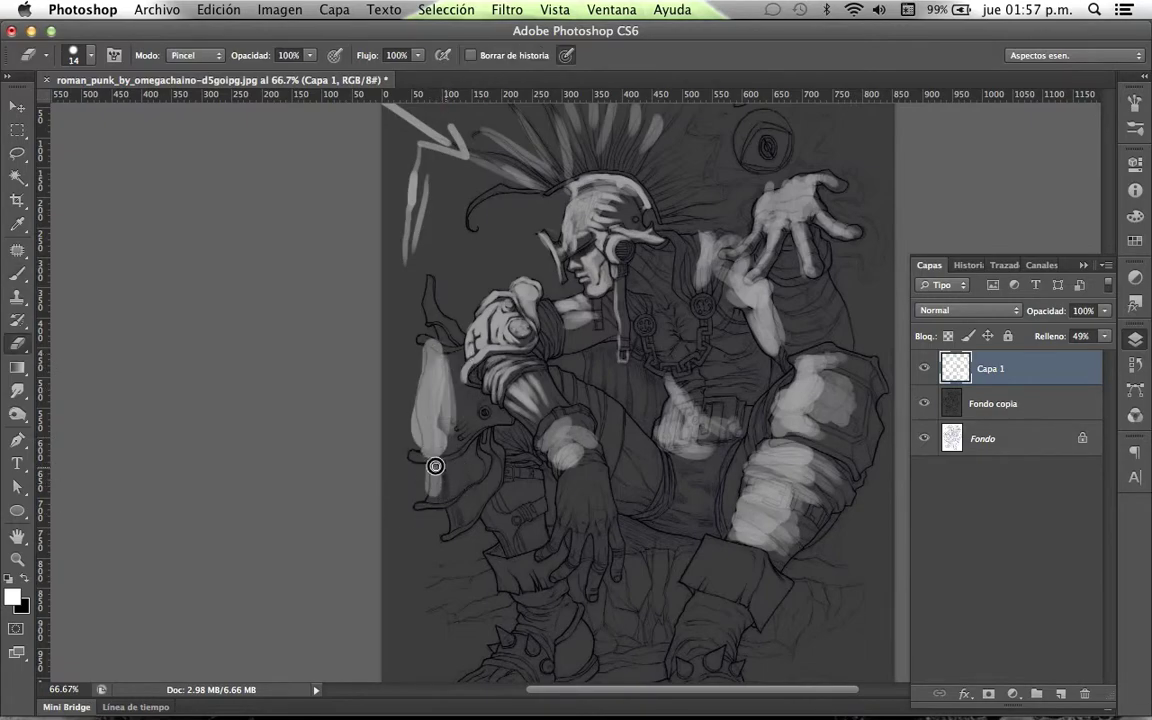
pyautogui.press('b')
pyautogui.moveTo(492, 518)
pyautogui.mouseDown()
pyautogui.moveTo(508, 546)
pyautogui.moveTo(507, 589)
pyautogui.moveTo(519, 457)
pyautogui.moveTo(565, 354)
pyautogui.mouseUp()
# Paint highlights along the lowered forearm, the back of the hand and its fingers.
pyautogui.press('space')
pyautogui.moveTo(536, 308)
pyautogui.mouseDown()
pyautogui.moveTo(524, 212)
pyautogui.moveTo(552, 218)
pyautogui.moveTo(520, 270)
pyautogui.mouseUp()
pyautogui.press('space')
pyautogui.moveTo(562, 215); pyautogui.dragTo(567, 318)
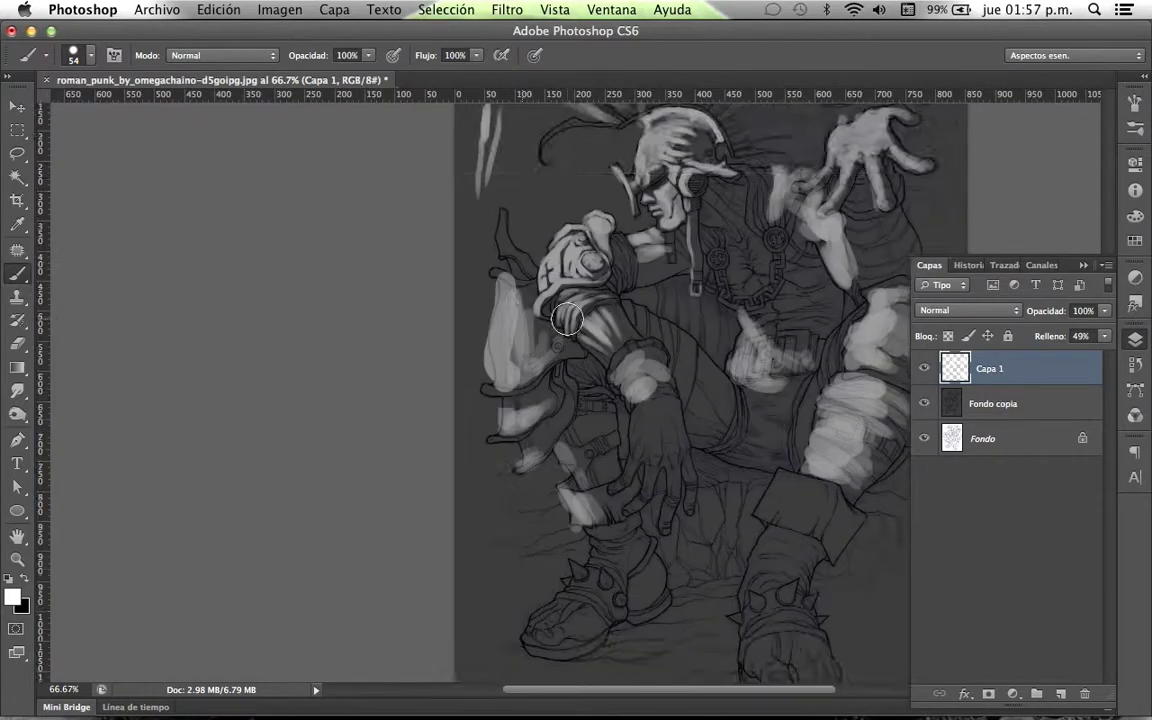
pyautogui.moveTo(621, 251); pyautogui.dragTo(629, 266)
pyautogui.moveTo(620, 328)
pyautogui.mouseDown()
pyautogui.moveTo(587, 330)
pyautogui.moveTo(645, 386)
pyautogui.moveTo(654, 413)
pyautogui.moveTo(643, 405)
pyautogui.moveTo(636, 460)
pyautogui.moveTo(656, 421)
pyautogui.moveTo(654, 456)
pyautogui.moveTo(683, 451)
pyautogui.moveTo(654, 404)
pyautogui.mouseUp()
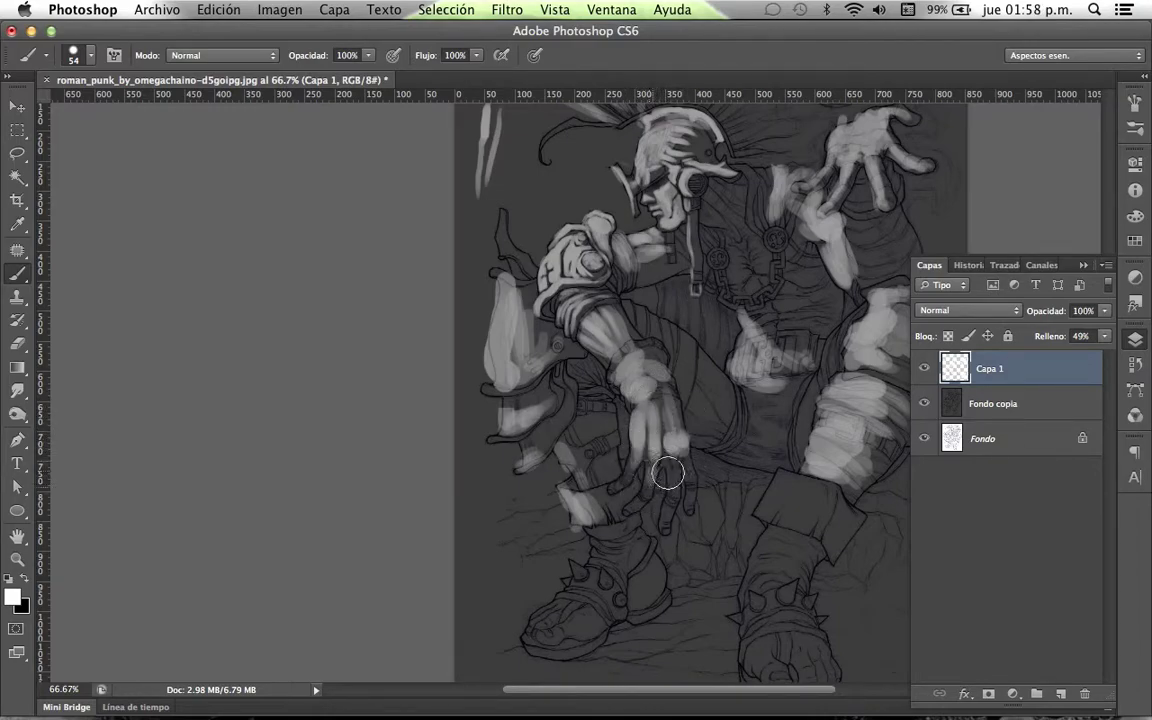
pyautogui.moveTo(655, 464)
pyautogui.mouseDown()
pyautogui.moveTo(630, 471)
pyautogui.moveTo(675, 451)
pyautogui.mouseUp()
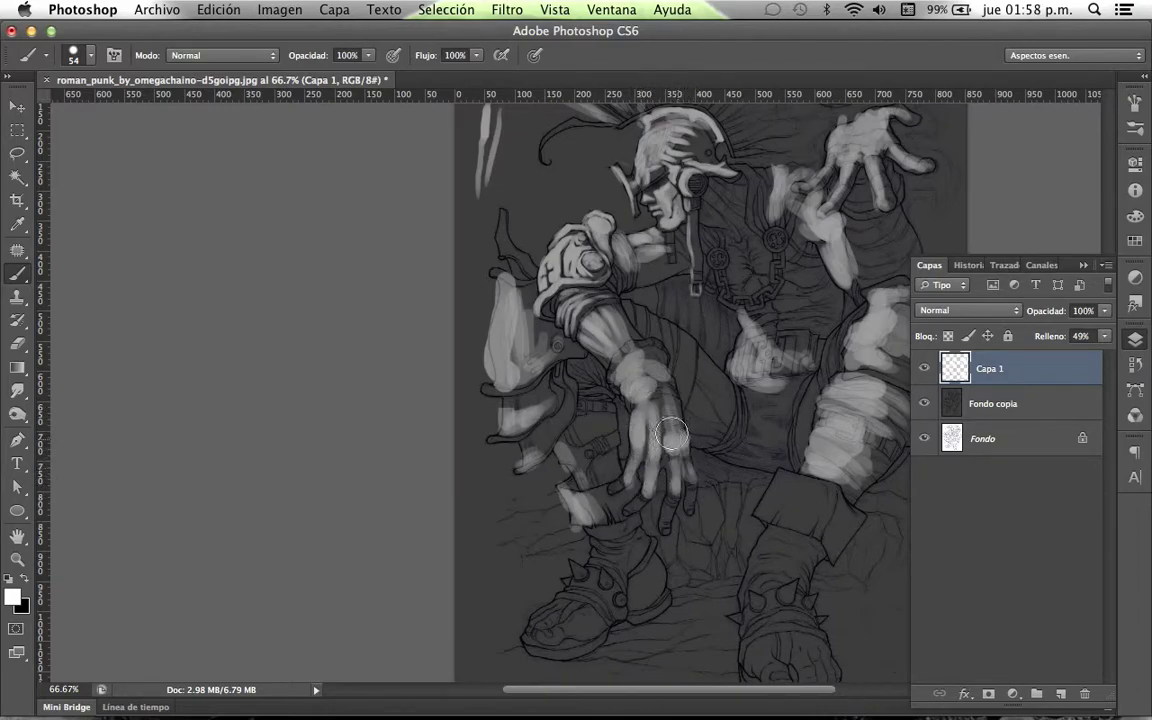
# Paint the raised leg's folded cuff and both boots with the 54 px brush, erasing the overspill.
pyautogui.moveTo(781, 497)
pyautogui.mouseDown()
pyautogui.moveTo(807, 517)
pyautogui.moveTo(771, 476)
pyautogui.moveTo(823, 537)
pyautogui.moveTo(785, 510)
pyautogui.mouseUp()
pyautogui.moveTo(575, 590)
pyautogui.mouseDown()
pyautogui.moveTo(599, 563)
pyautogui.moveTo(553, 628)
pyautogui.mouseUp()
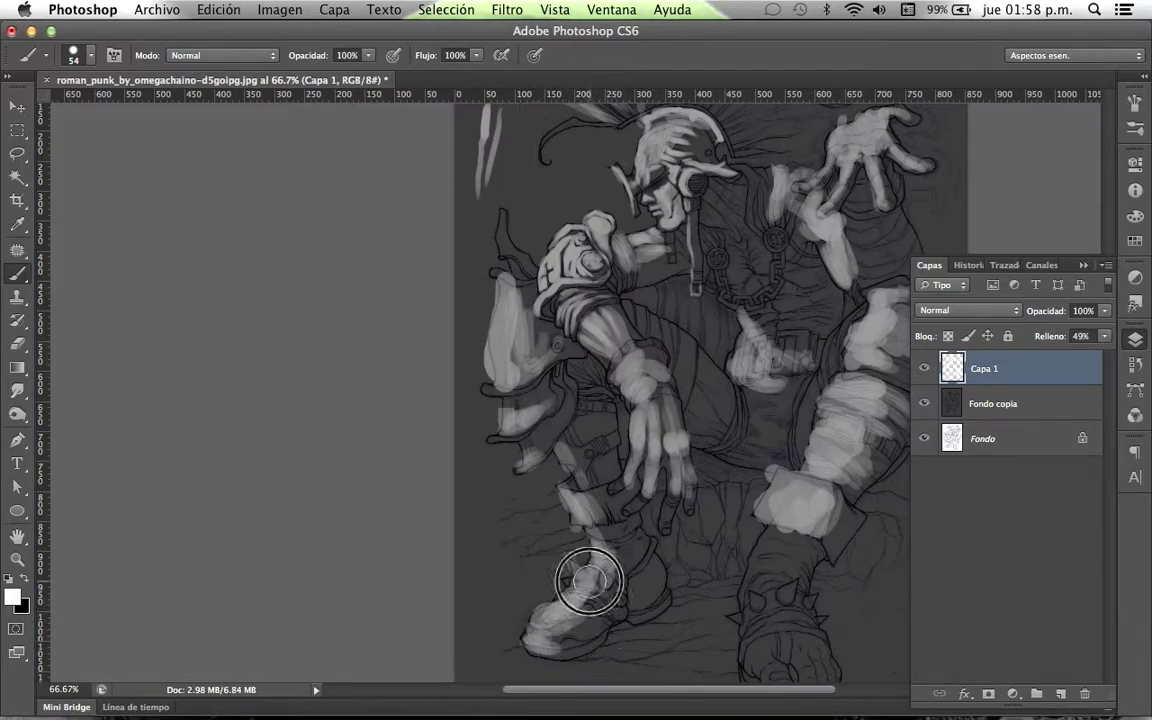
pyautogui.press('e')
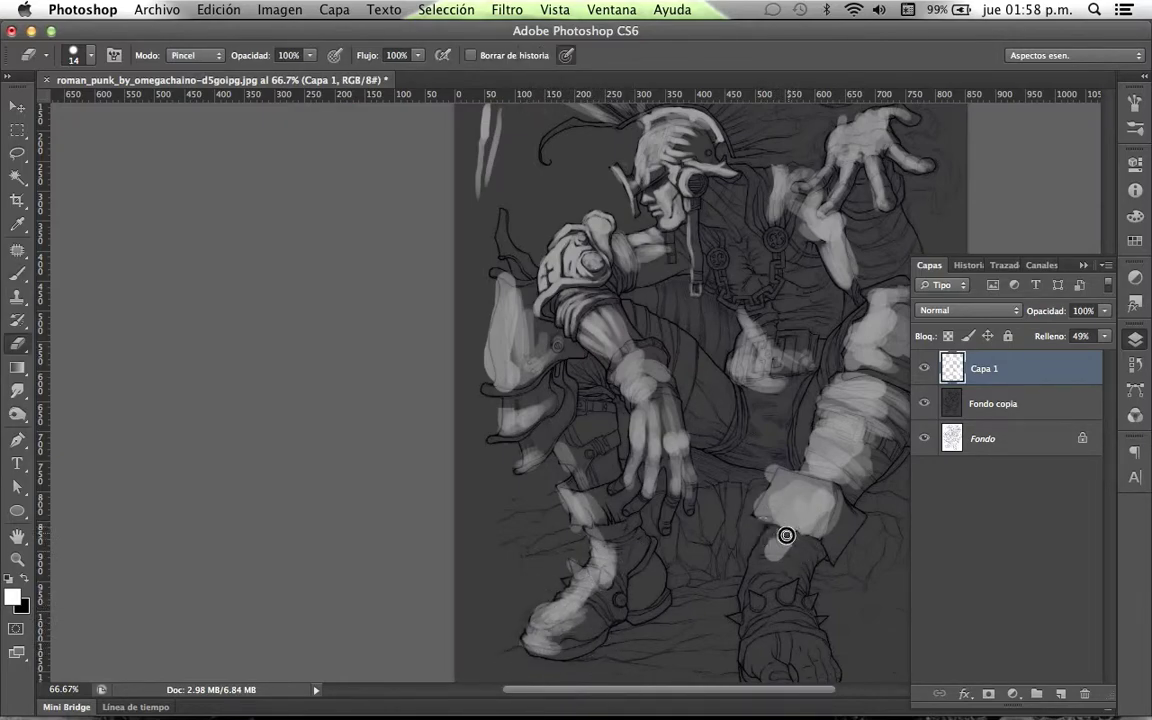